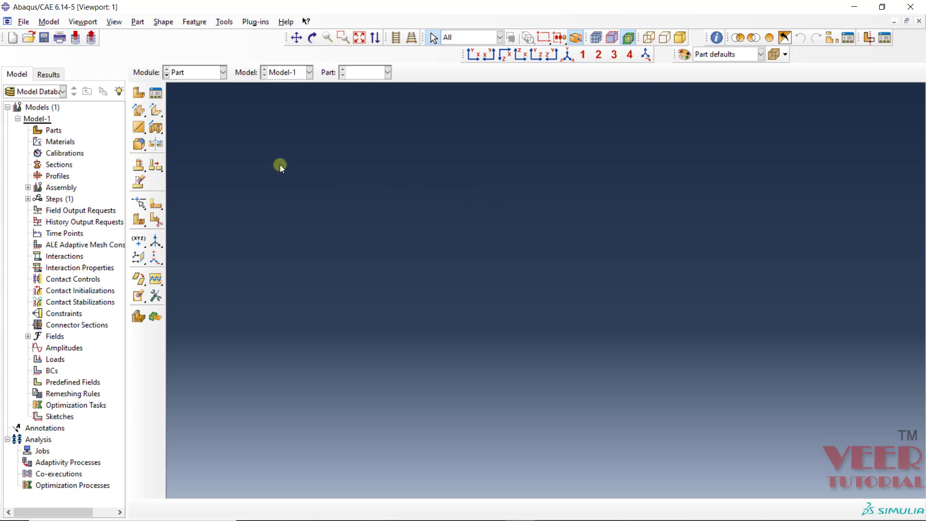
Open the output database Job-plate.odb from the Plate folder
click(30, 37)
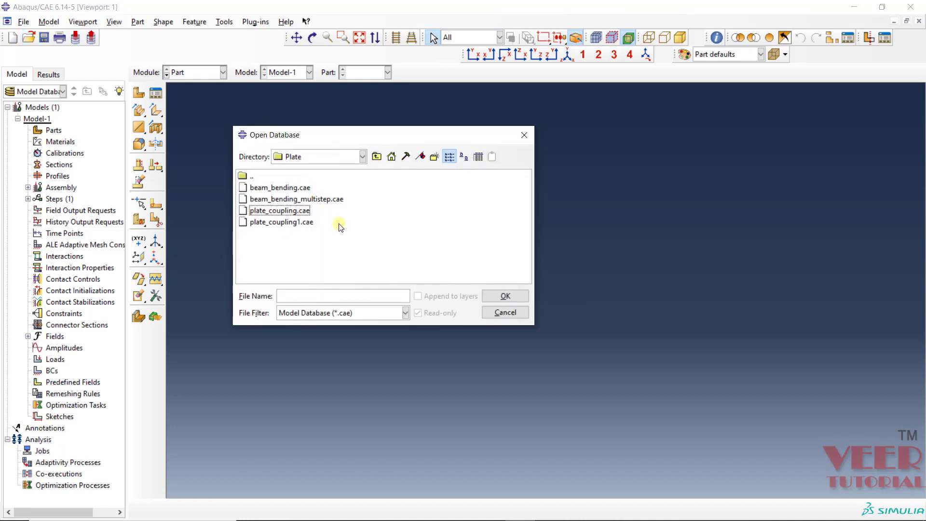
click(332, 314)
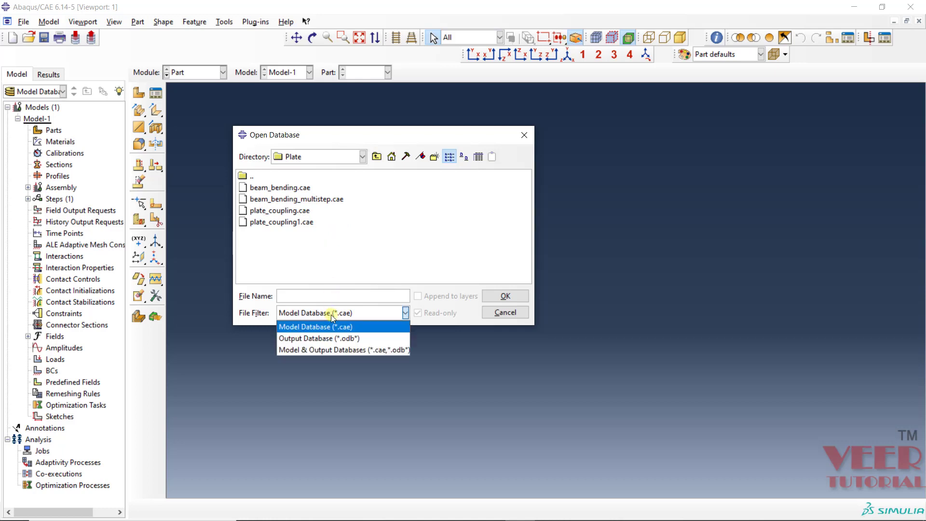
click(328, 339)
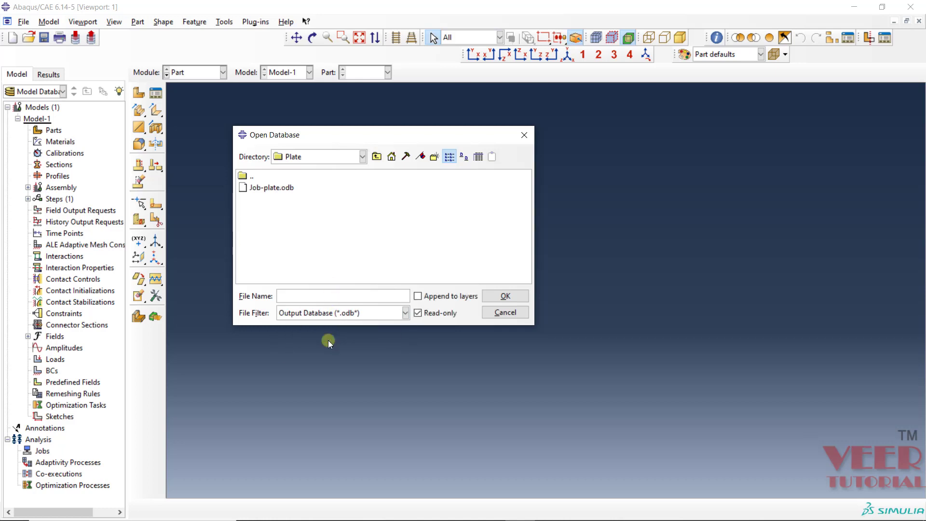
click(277, 188)
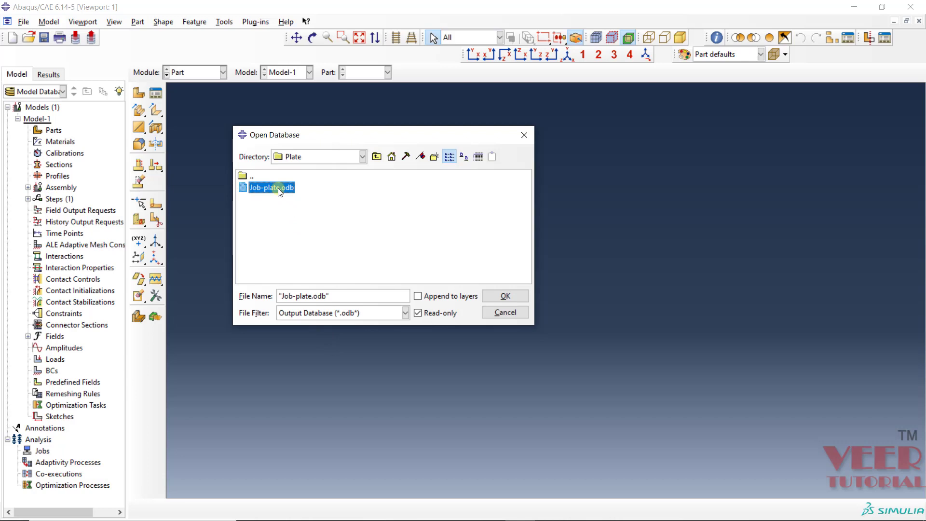
click(500, 297)
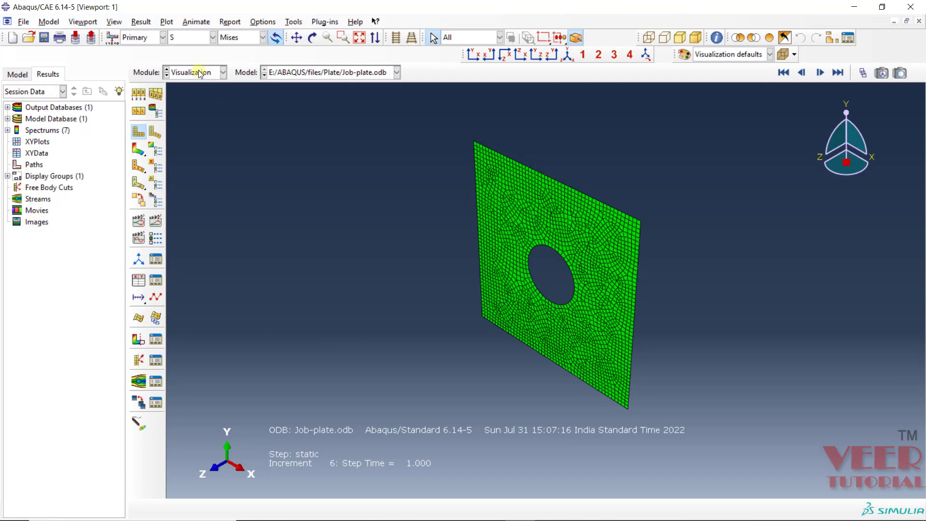
Plot the Mises stress contours on the deformed plate and turn off perspective in the view
click(222, 72)
click(193, 189)
click(139, 150)
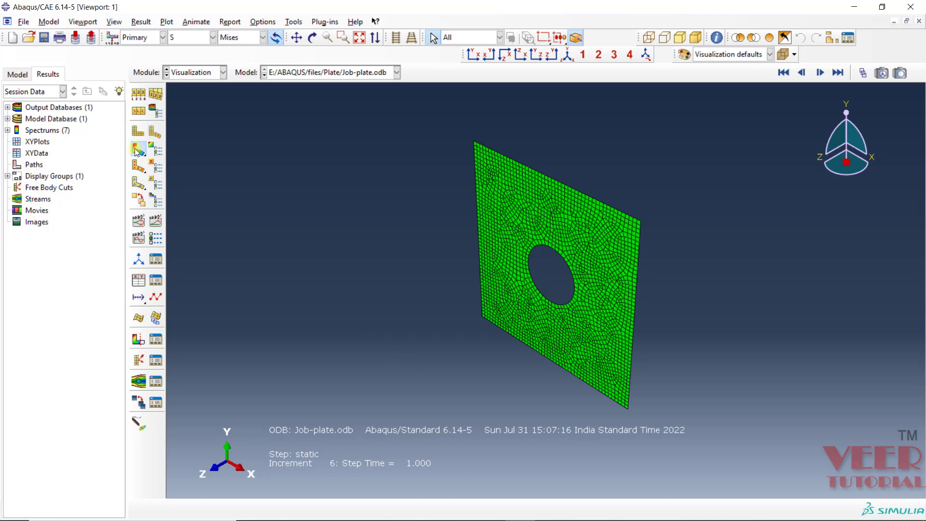
drag(477, 382, 569, 189)
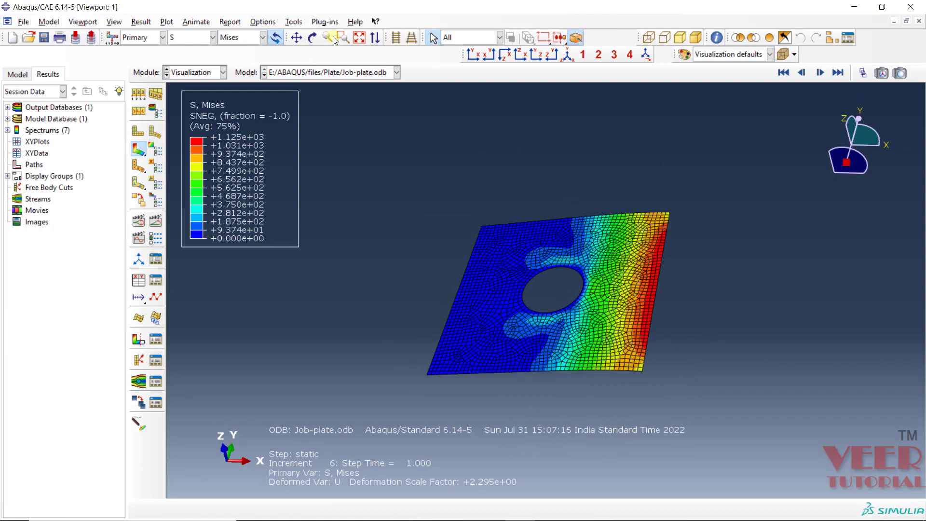
click(395, 43)
ctrl+alt+drag(572, 199, 596, 252)
Switch the contour plot's primary field output variable to displacement U, Magnitude
click(205, 38)
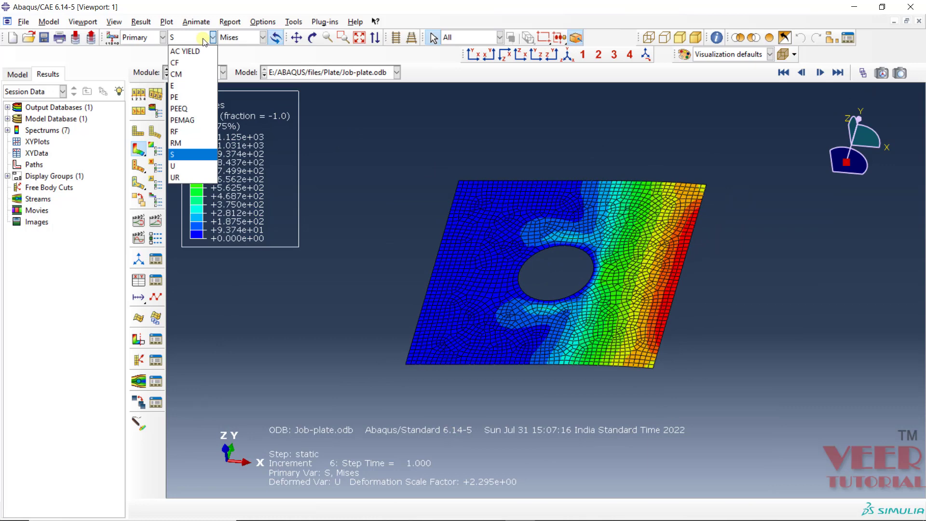
click(176, 167)
click(436, 199)
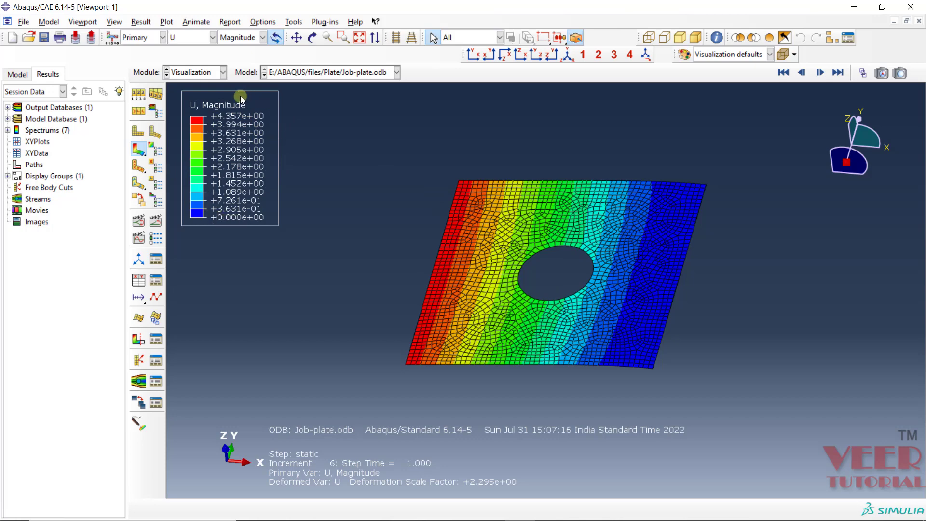
Set the contour legend's number format to Fixed in the viewport annotation options
click(83, 22)
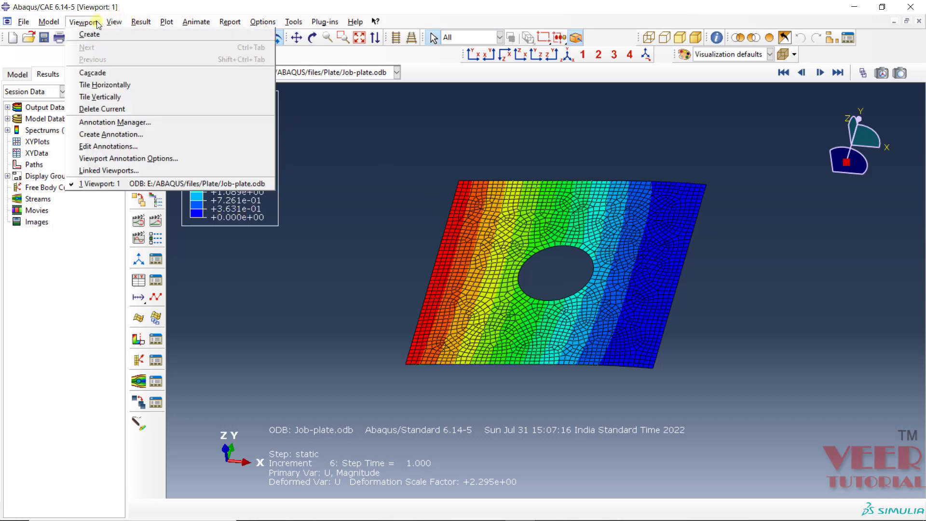
click(127, 161)
click(357, 110)
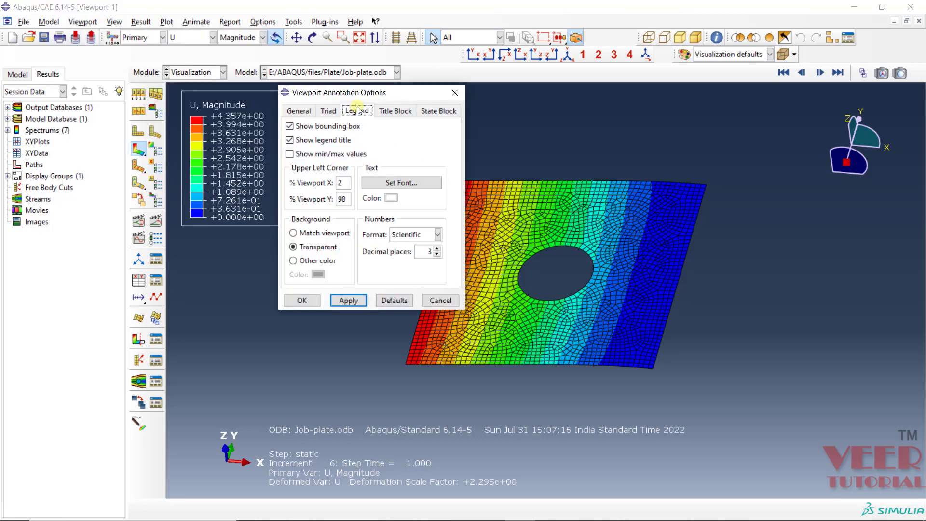
click(404, 234)
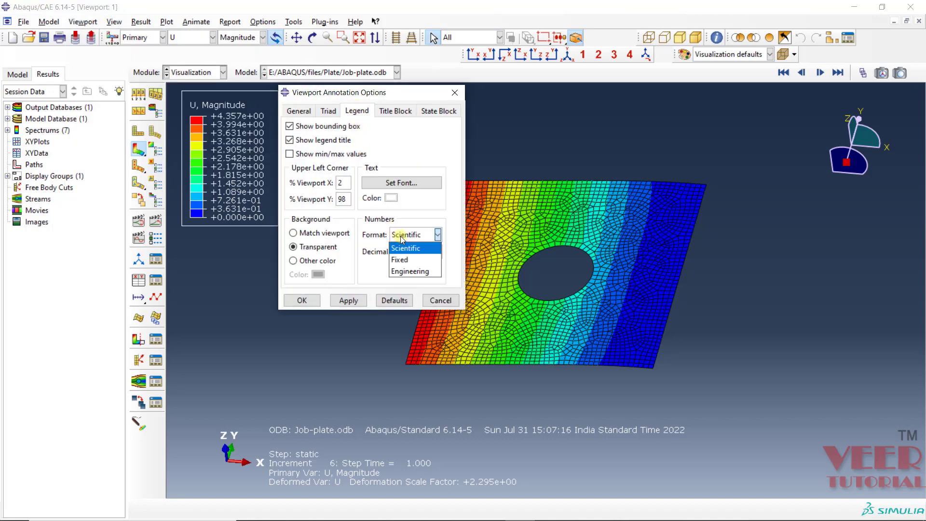
click(406, 261)
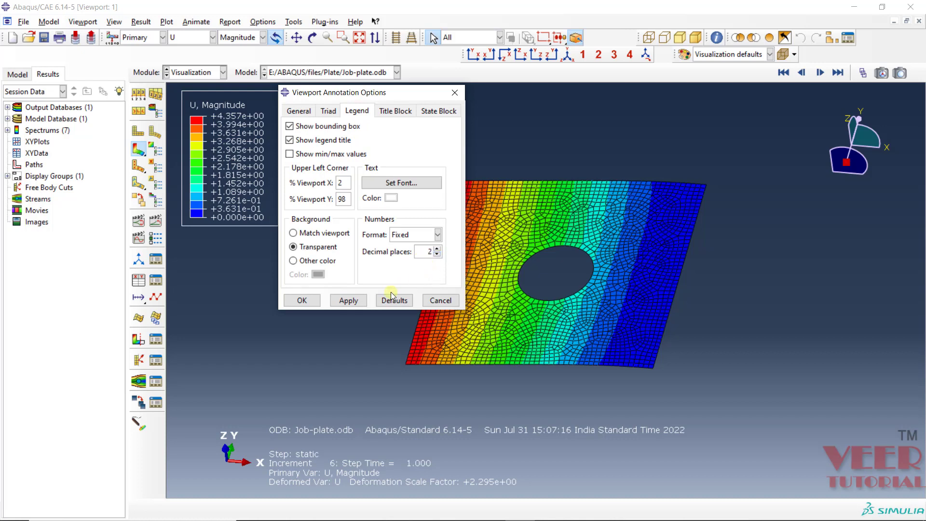
click(352, 300)
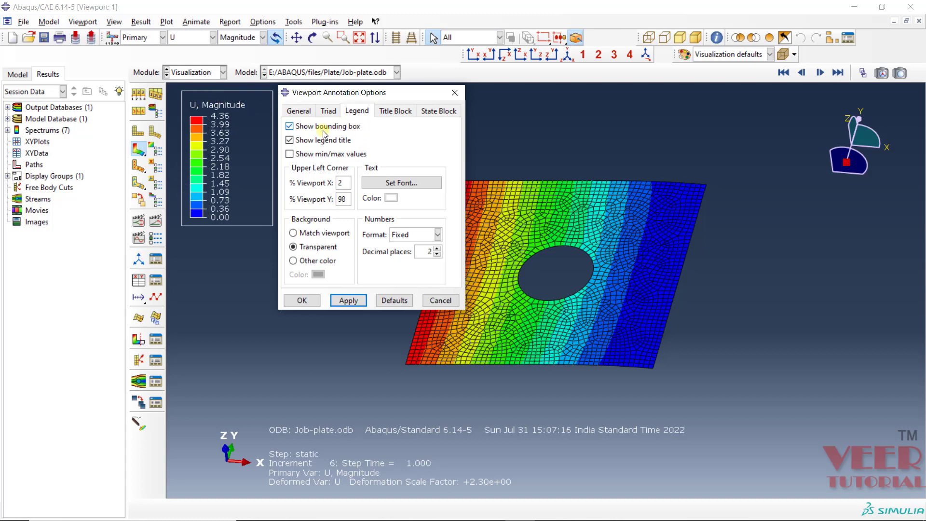
Hide the bounding box around the contour legend
click(290, 126)
click(349, 299)
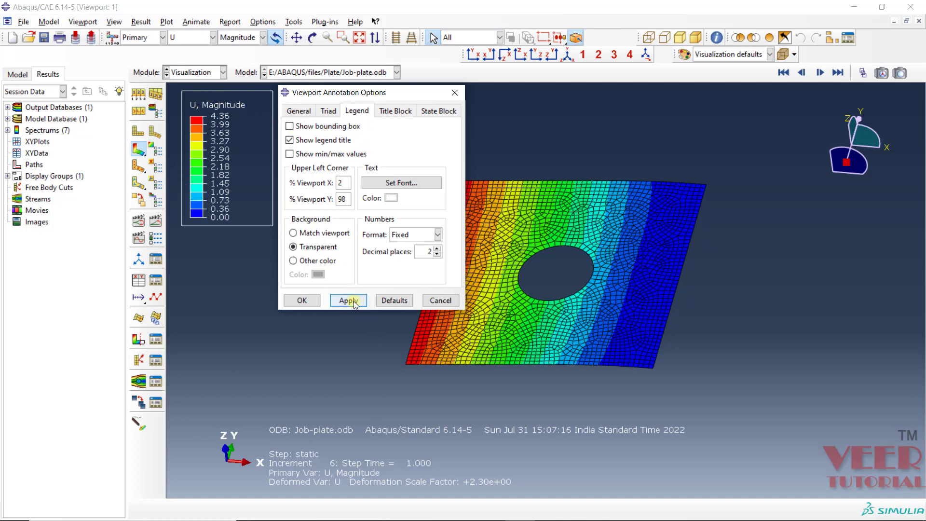
click(302, 299)
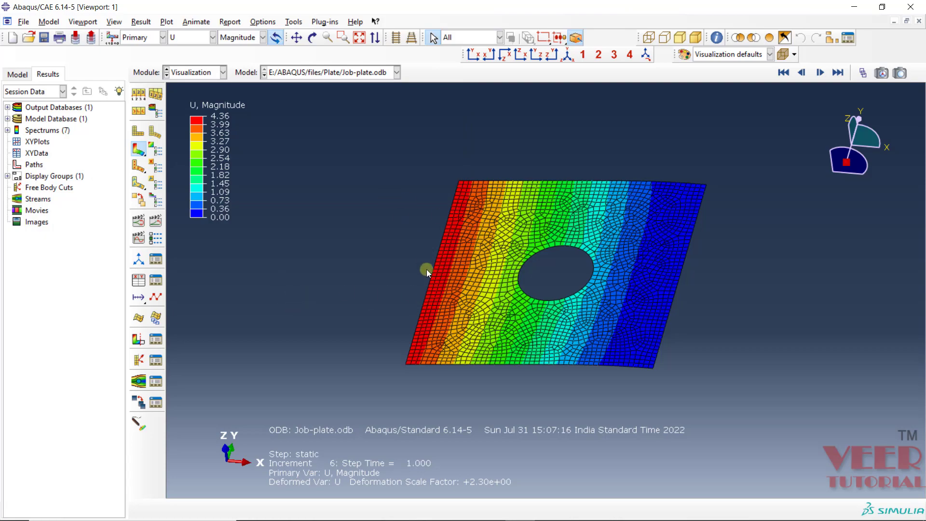
Plot the concentrated force CF, Magnitude on the plate and examine its distribution
scroll(456, 235, up, 3)
scroll(363, 212, down, 3)
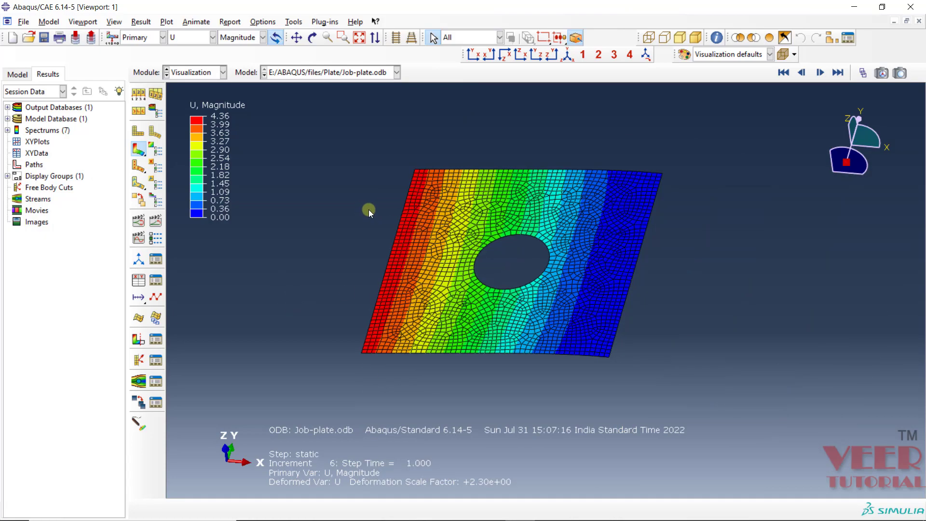
ctrl+alt+drag(359, 192, 403, 209)
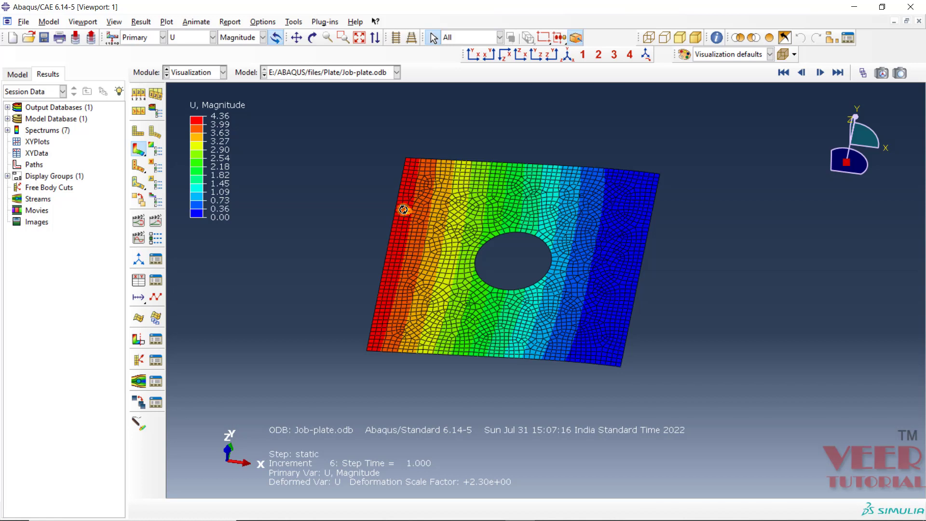
click(194, 37)
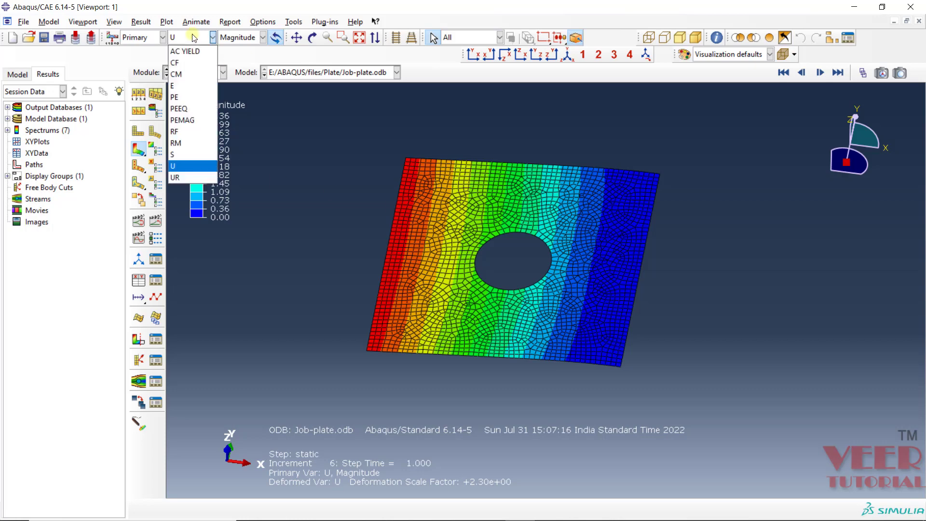
click(186, 63)
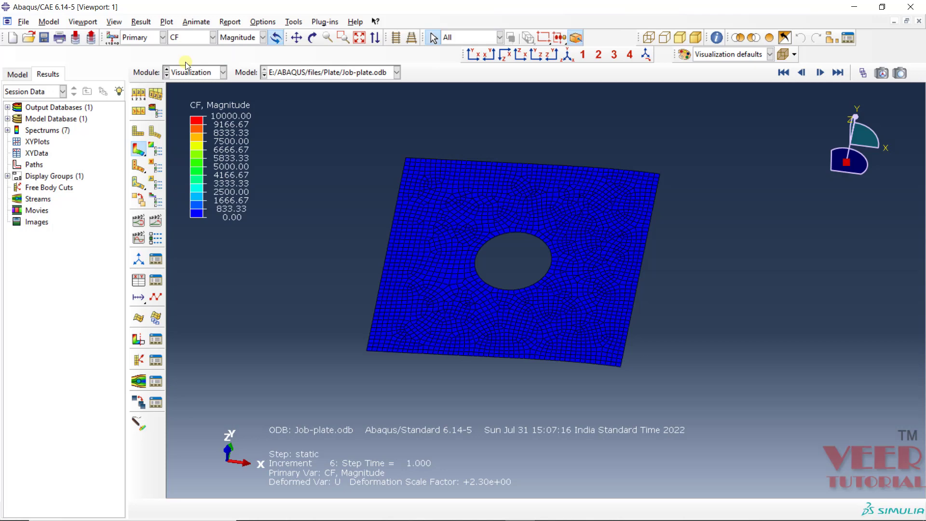
scroll(493, 204, up, 3)
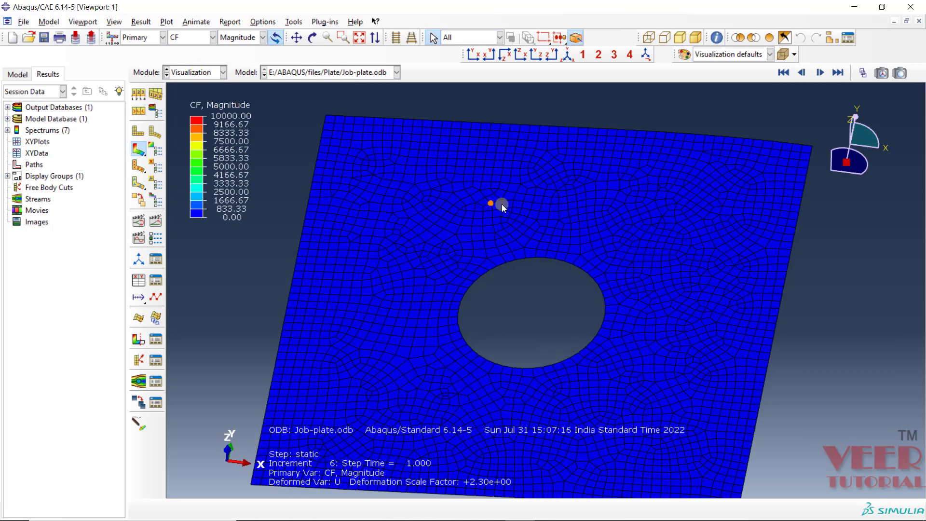
scroll(563, 262, down, 3)
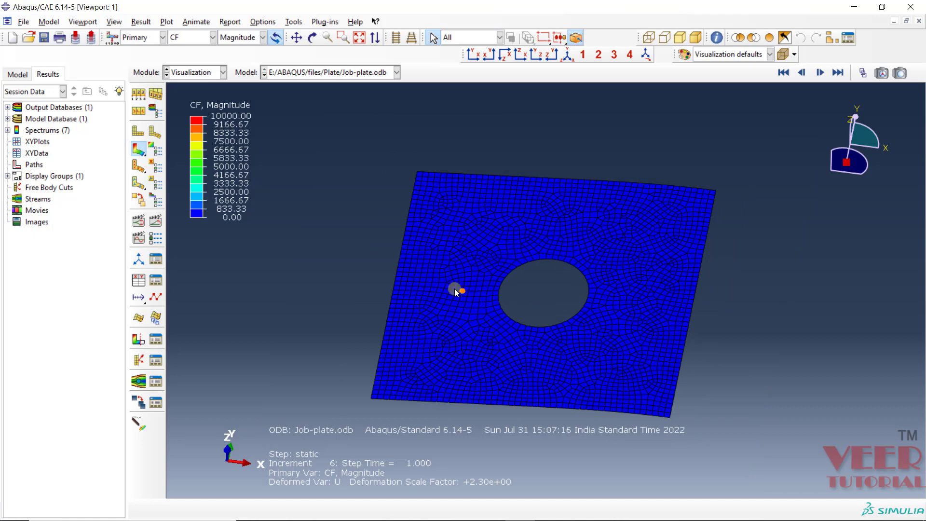
scroll(409, 270, down, 2)
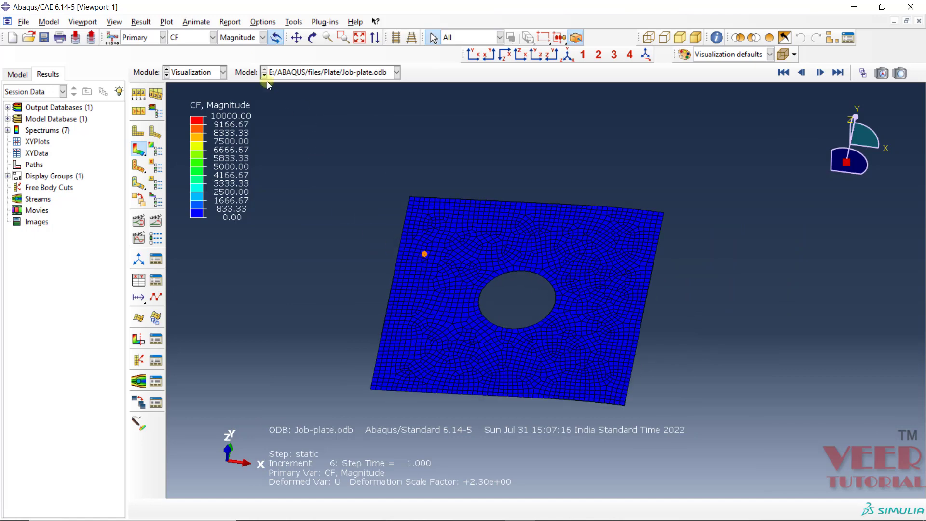
Plot the reaction force RF, Magnitude and examine its distribution along the constrained edge and corner
click(206, 37)
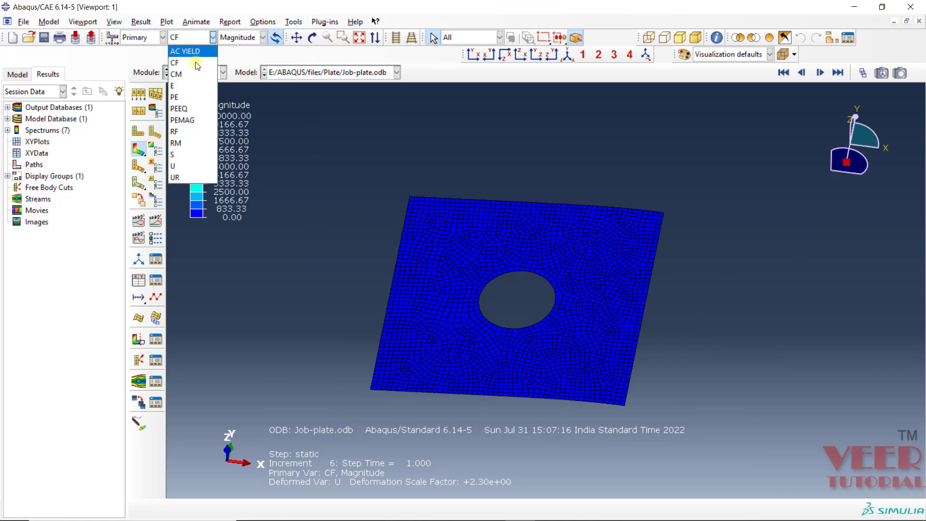
click(179, 131)
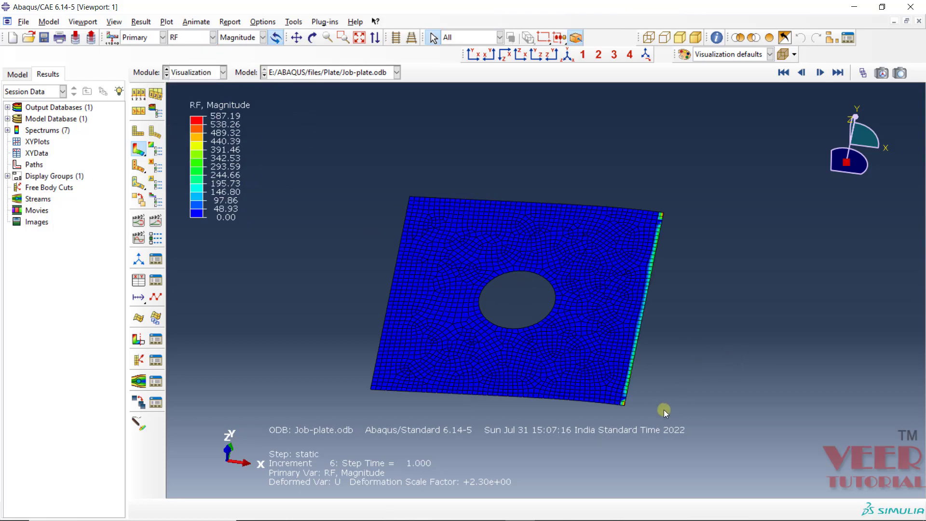
scroll(635, 412, up, 2)
scroll(622, 406, down, 2)
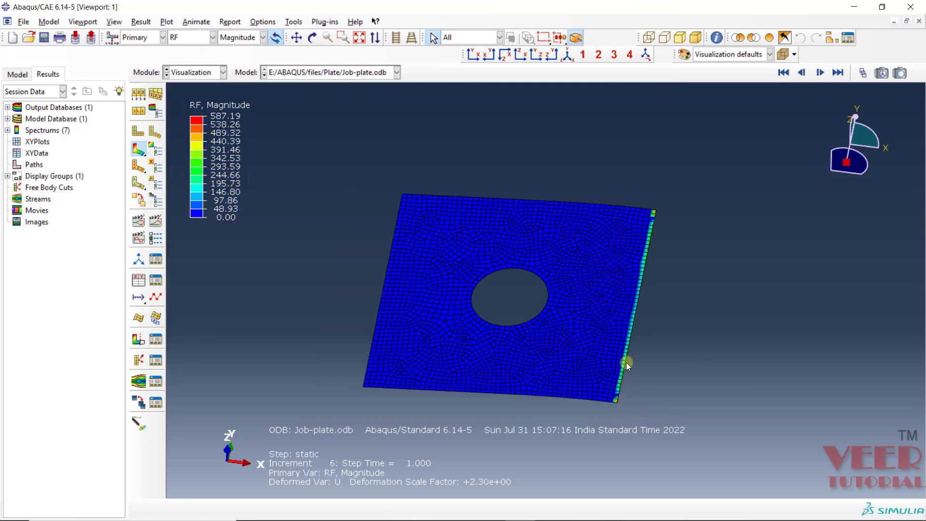
scroll(663, 221, up, 5)
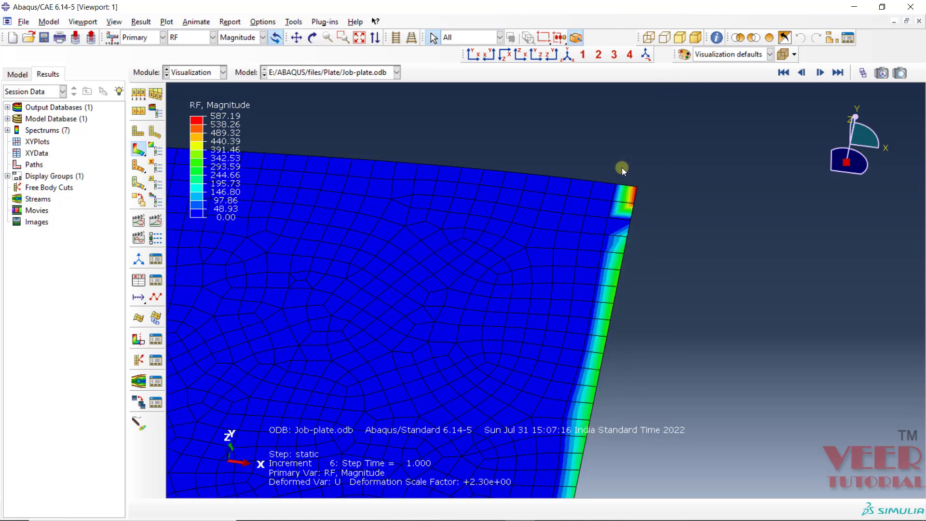
scroll(621, 166, down, 3)
scroll(604, 315, down, 4)
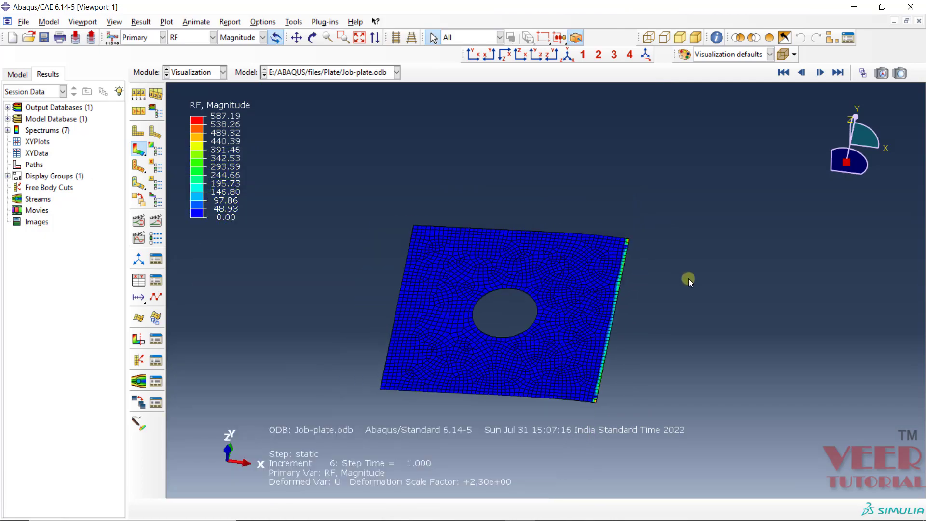
Return the contour plot to displacement U, Magnitude
click(177, 42)
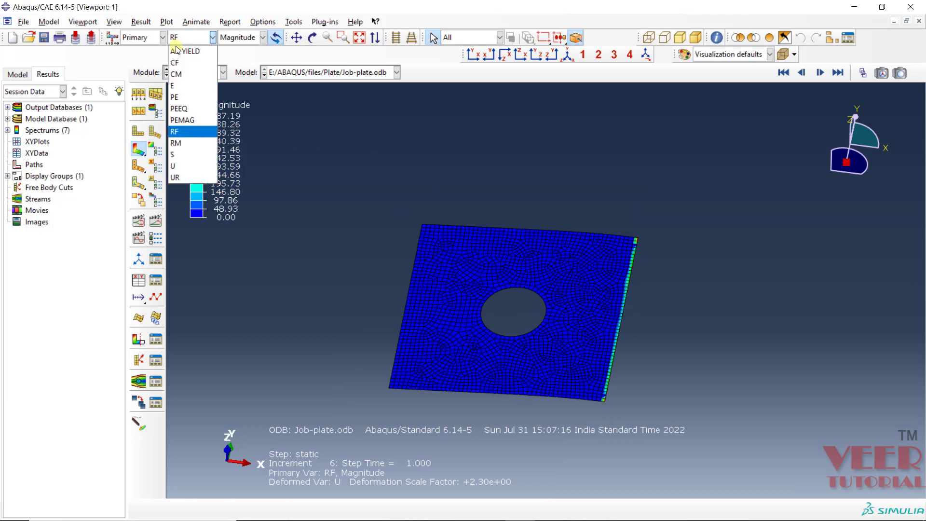
click(177, 169)
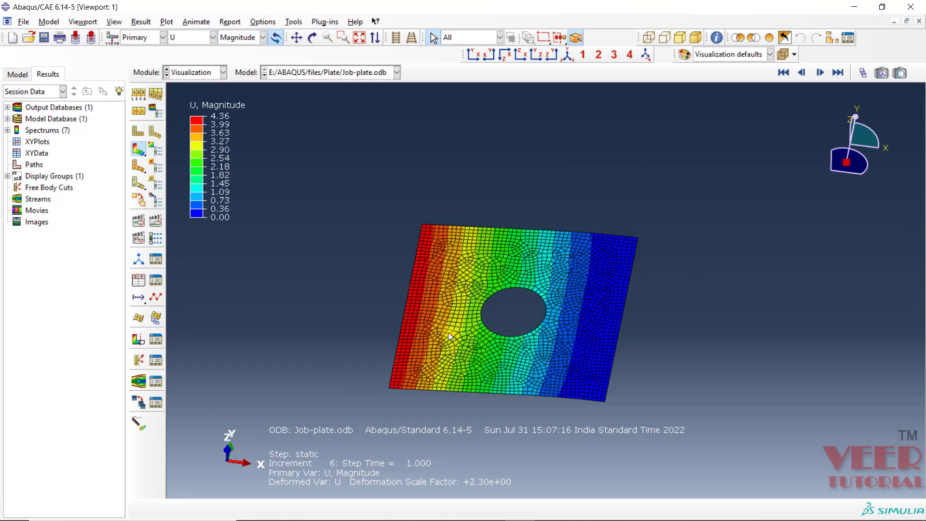
click(295, 291)
scroll(430, 250, down, 3)
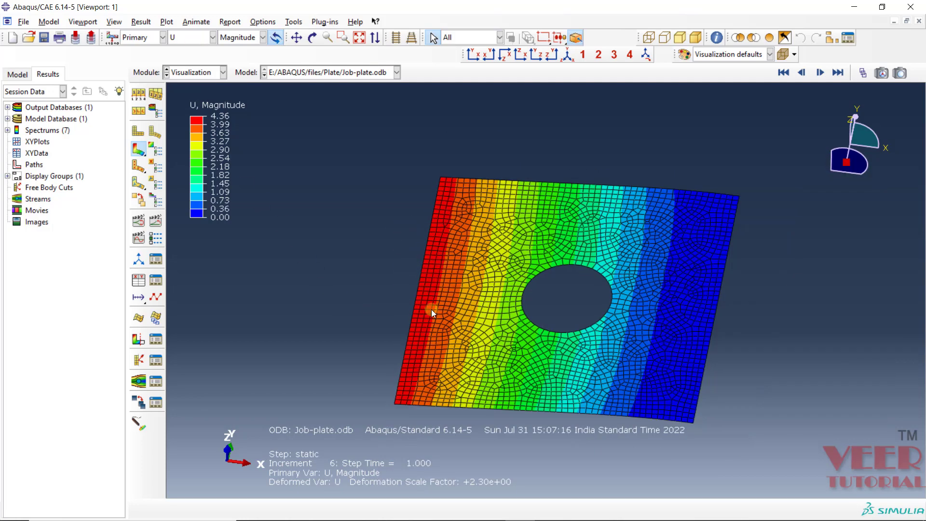
Turn on the location display for the maximum value in the contour plot limits and inspect the marked node
click(159, 152)
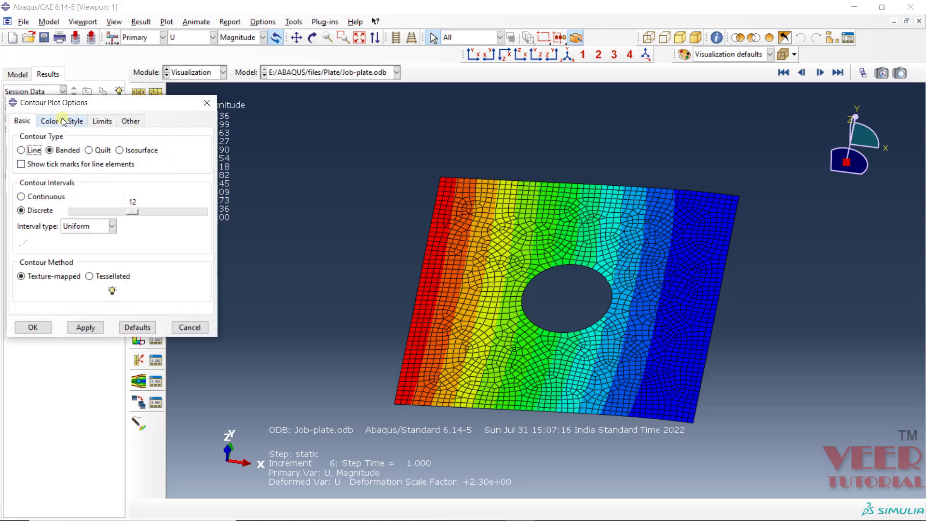
click(62, 121)
click(102, 121)
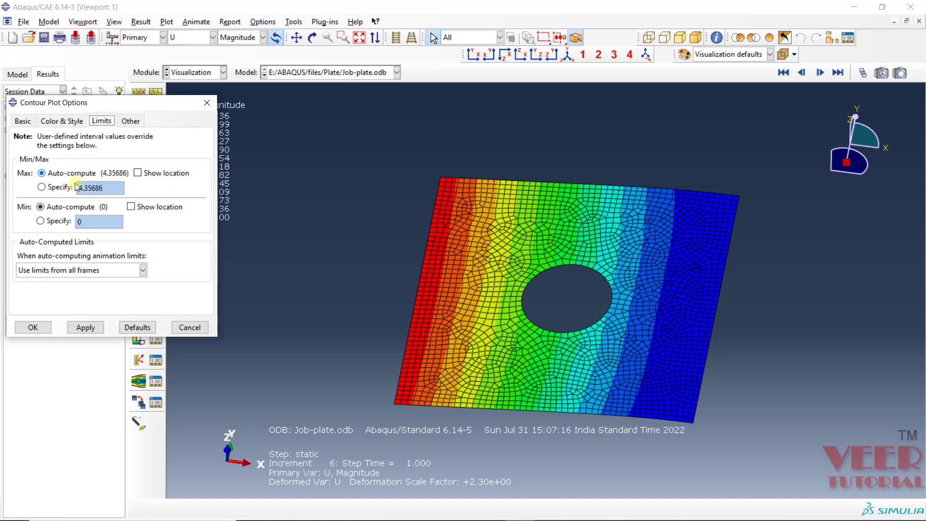
click(138, 173)
click(94, 329)
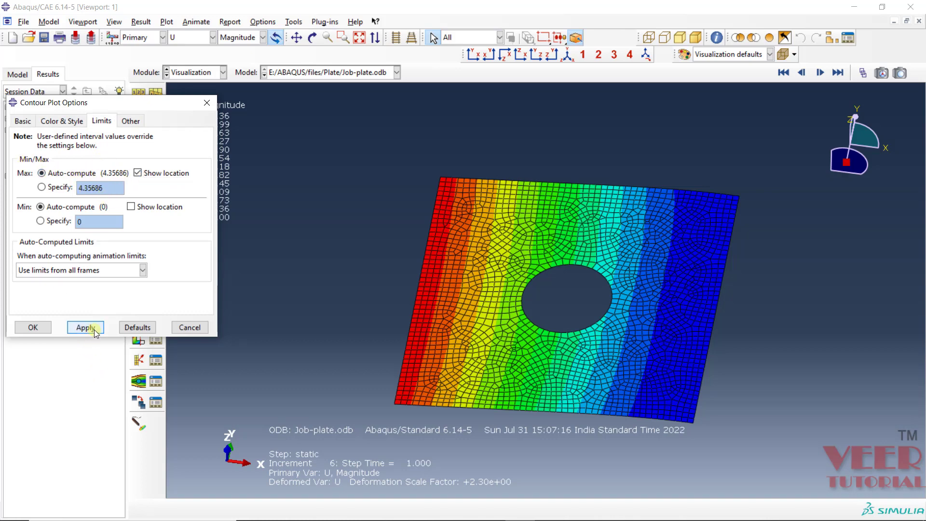
click(32, 328)
scroll(408, 294, up, 5)
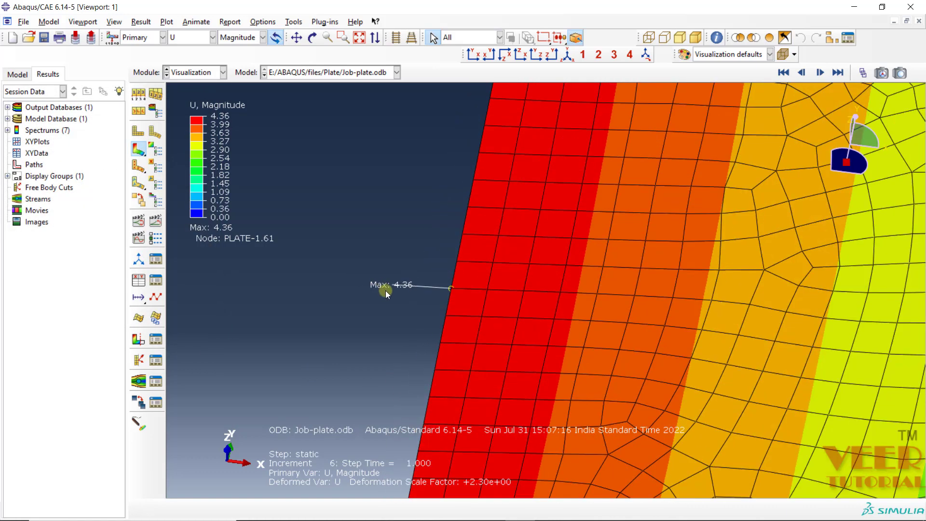
Plot the concentrated force CF, Magnitude on the plate and examine where its maximum is located
scroll(398, 316, down, 2)
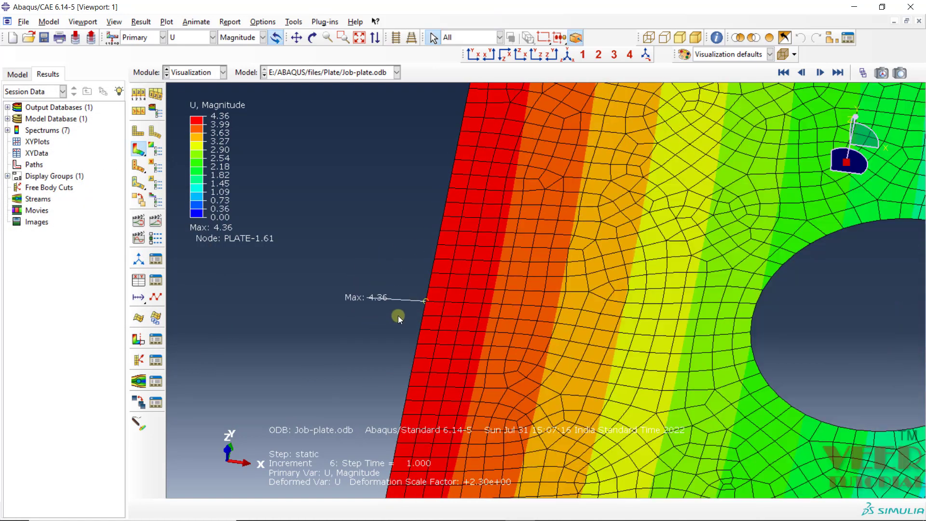
scroll(363, 290, down, 3)
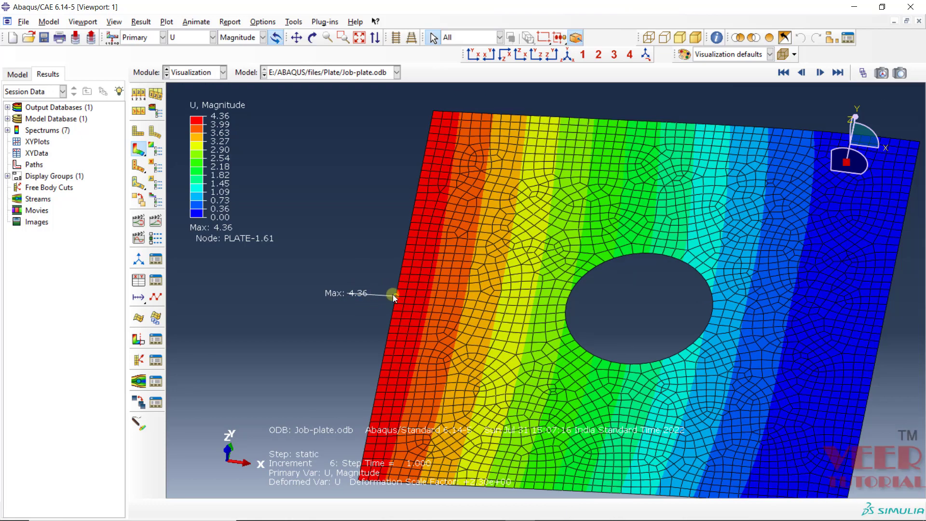
scroll(330, 297, down, 2)
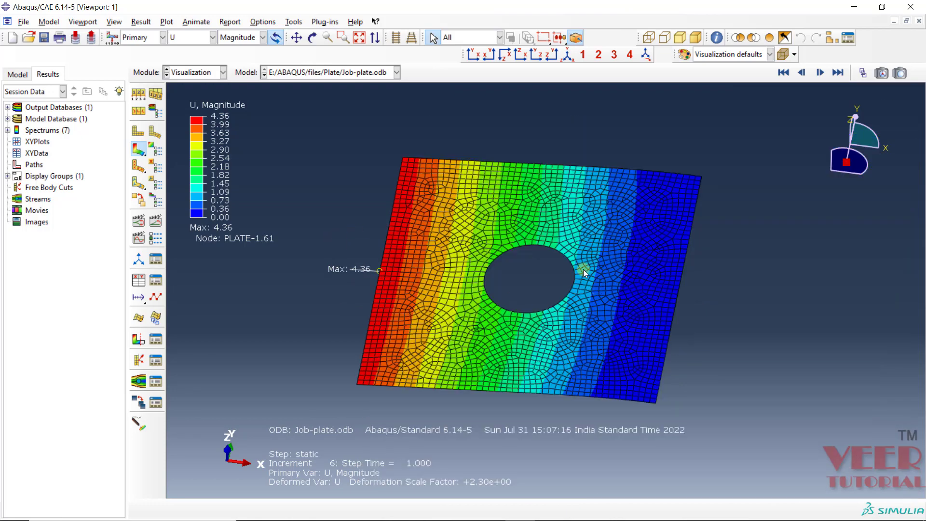
scroll(556, 256, up, 3)
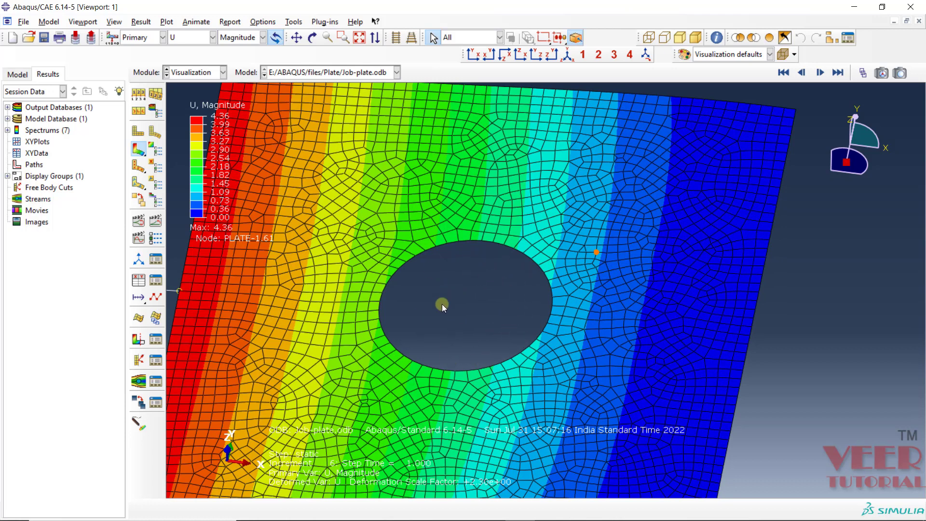
click(186, 39)
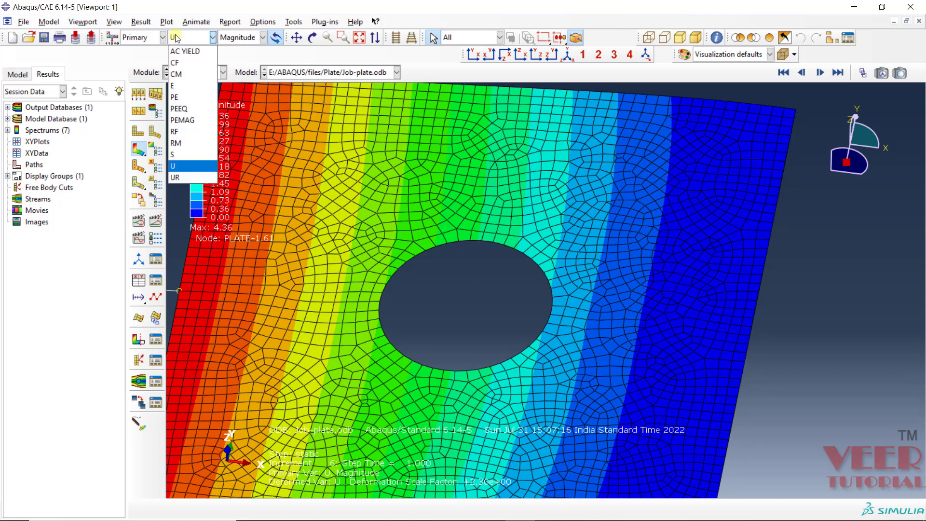
click(188, 60)
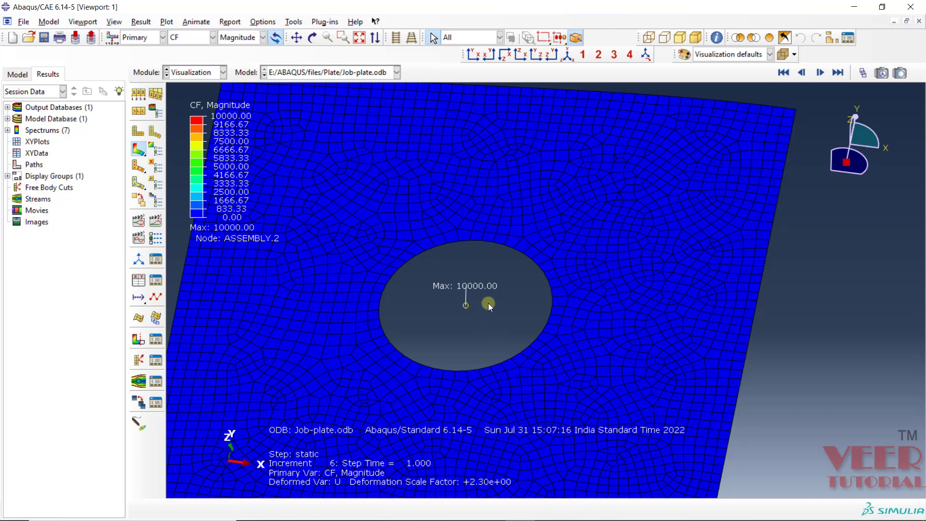
scroll(488, 302, down, 3)
scroll(485, 294, up, 3)
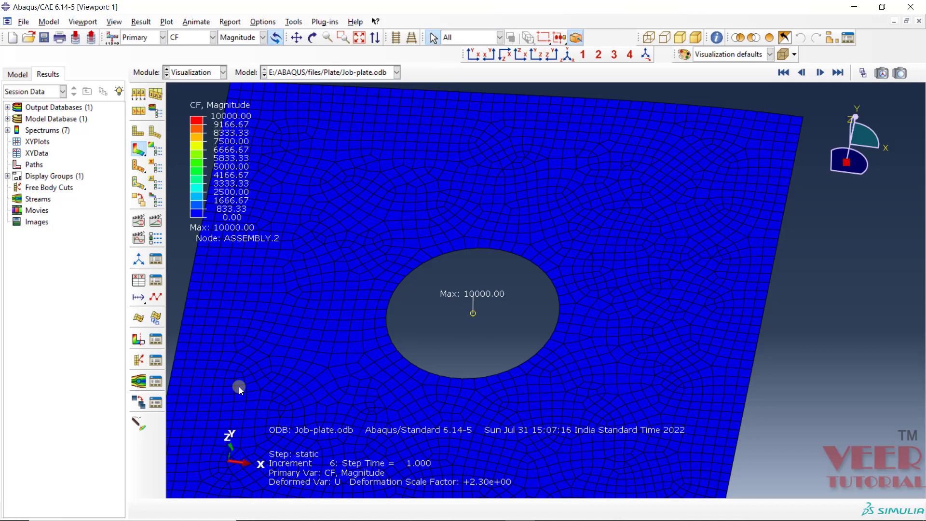
Probe the nodal CF, Magnitude at the reference point in the hole's centre and annotate the value in the viewport
click(140, 423)
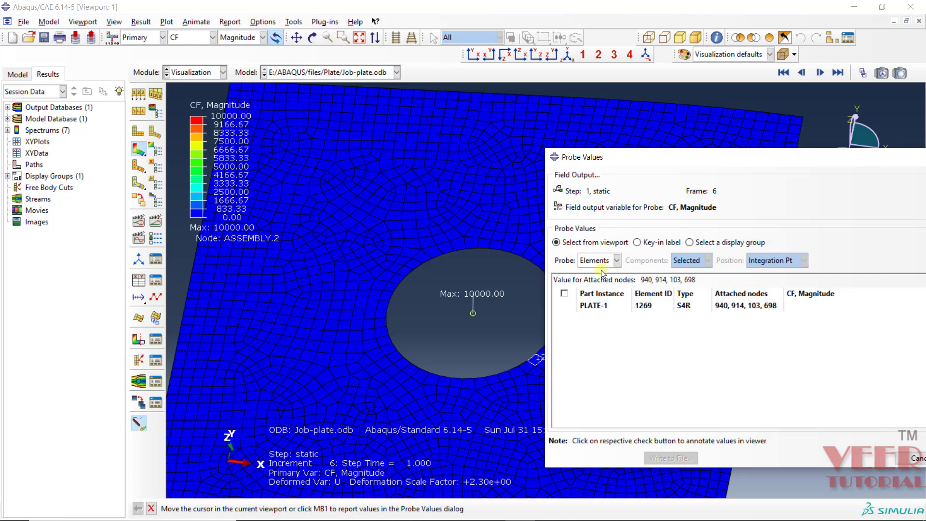
click(598, 260)
click(593, 271)
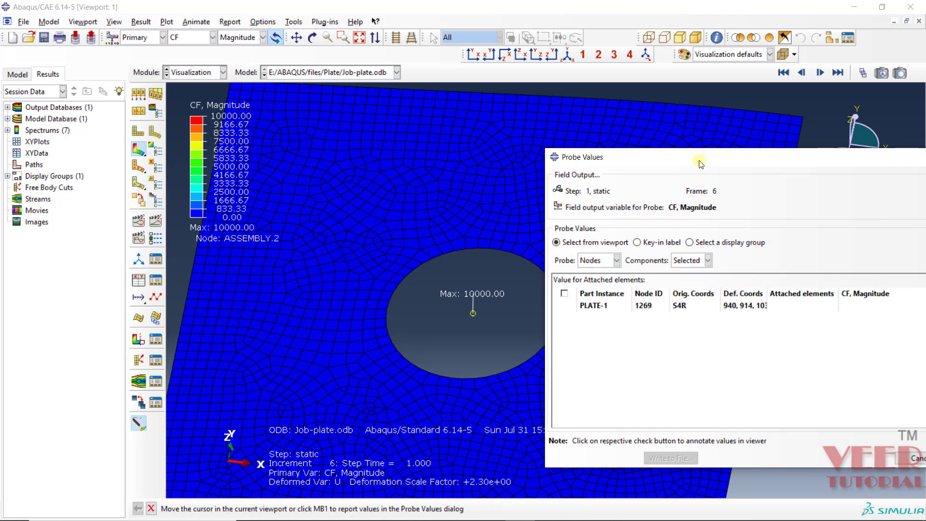
drag(700, 164, 161, 159)
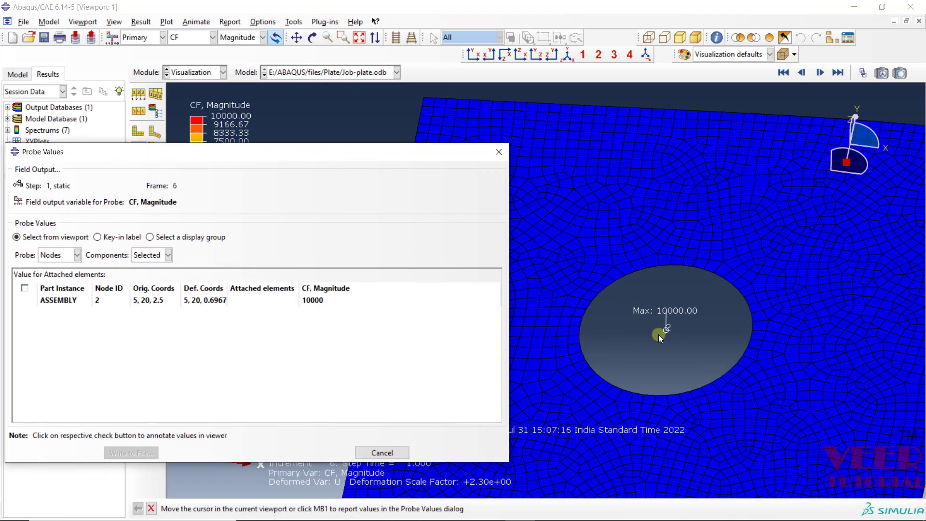
click(667, 330)
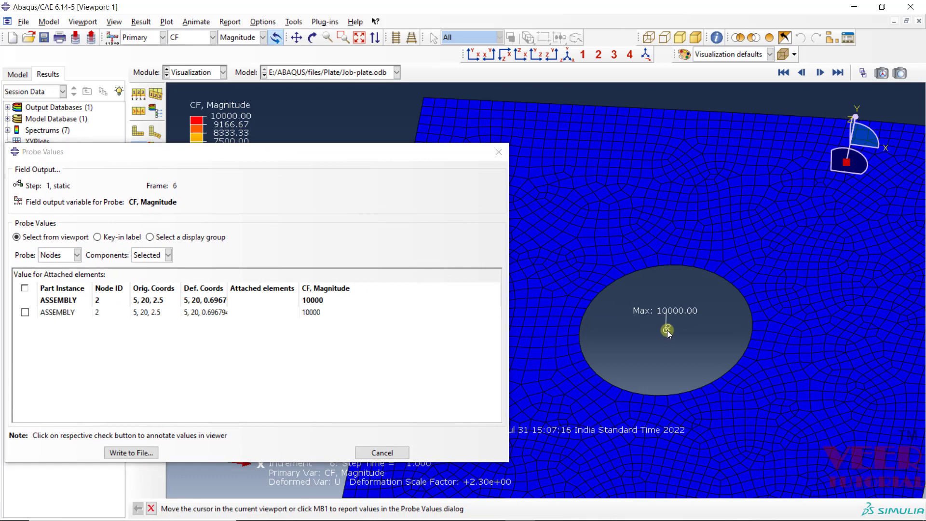
click(100, 313)
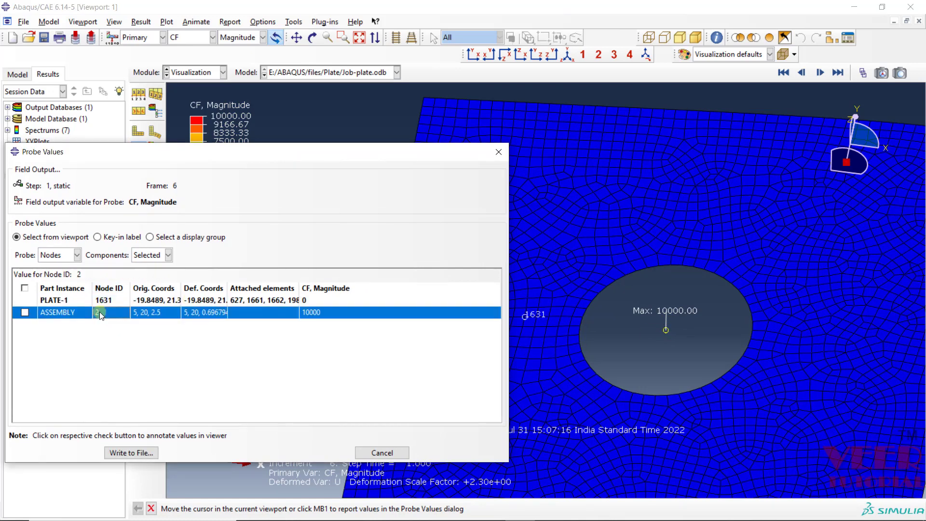
click(25, 312)
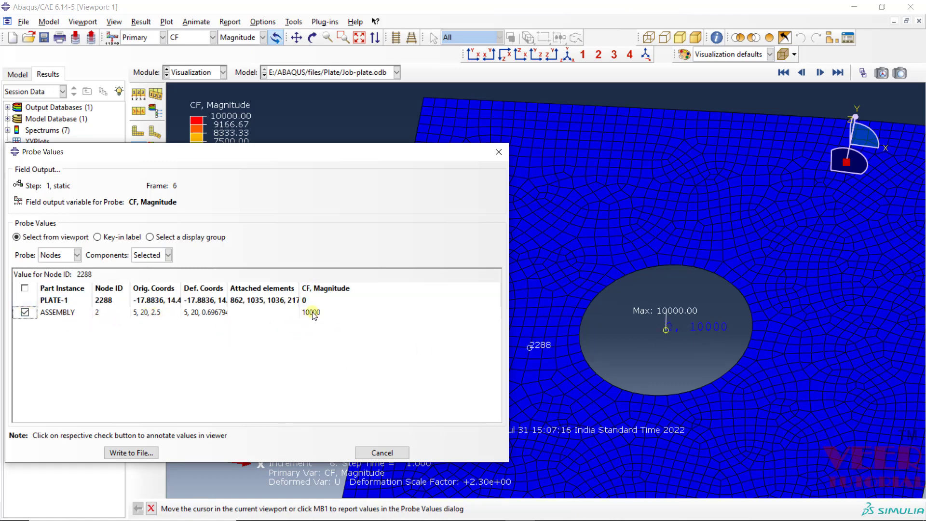
Remove the probe annotation and end the probing without writing the values to a file
click(25, 313)
click(380, 452)
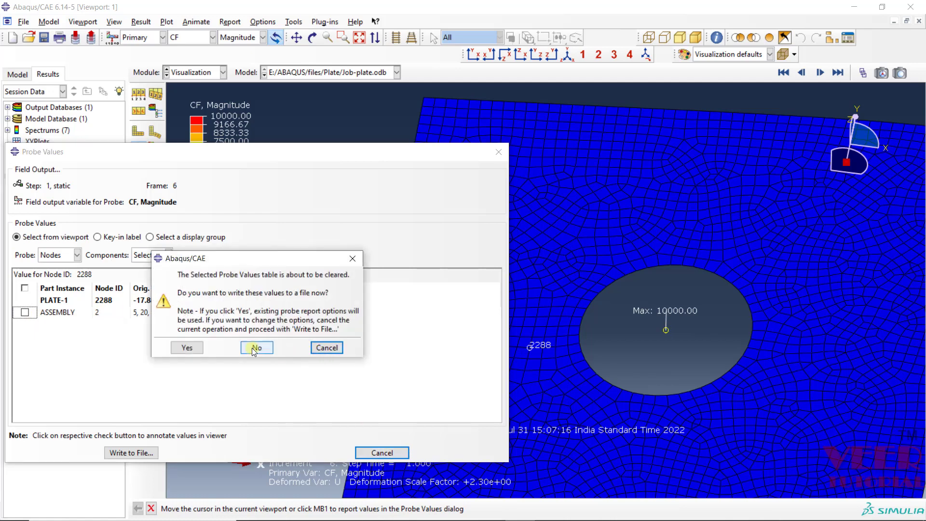
click(255, 347)
scroll(320, 270, down, 4)
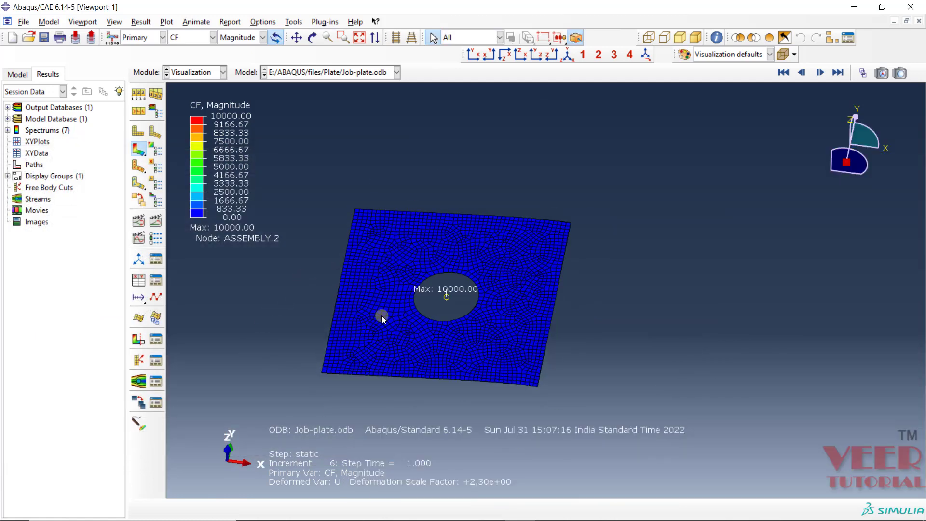
scroll(381, 316, up, 2)
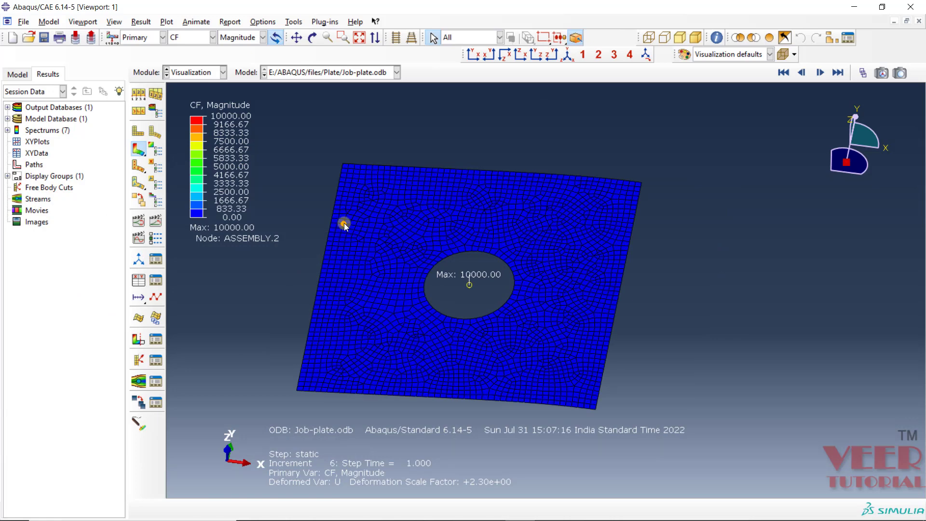
Review the output variables offered for XY data from ODB history output, without plotting any of them
click(296, 23)
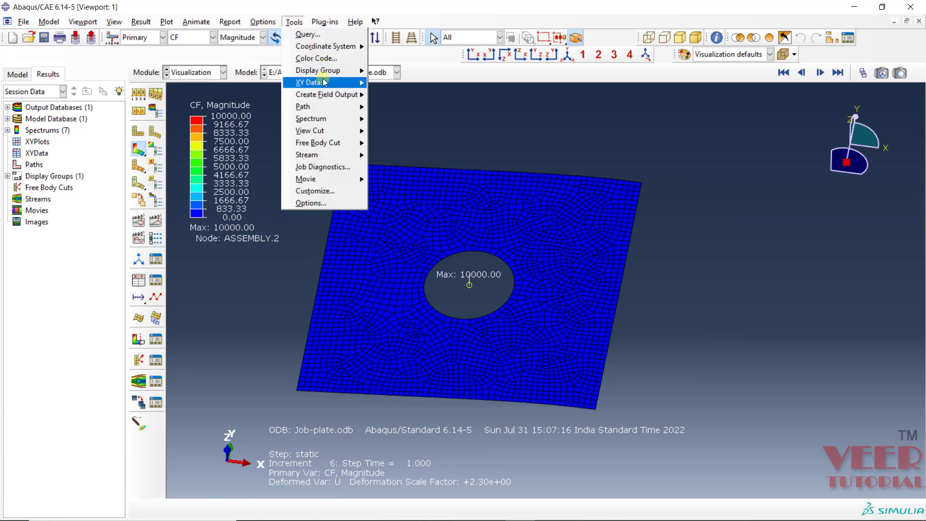
mouse_move(325, 82)
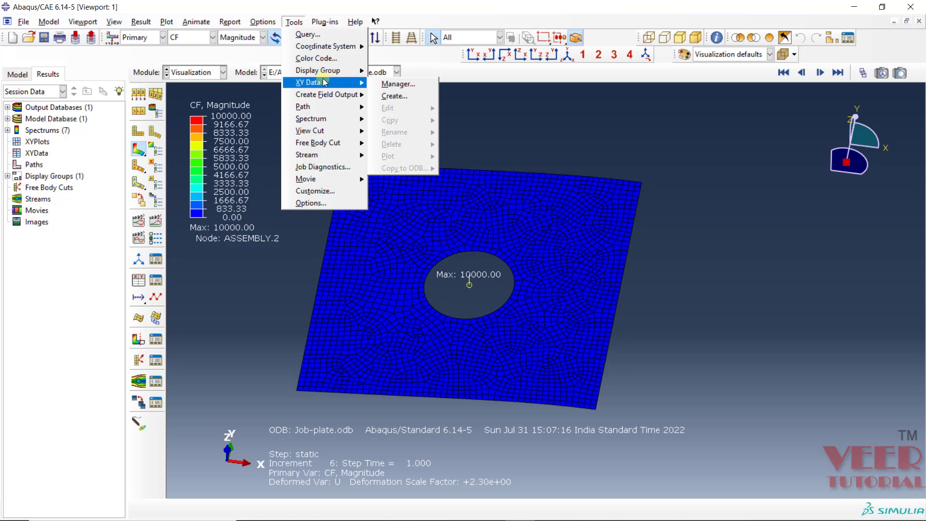
click(410, 96)
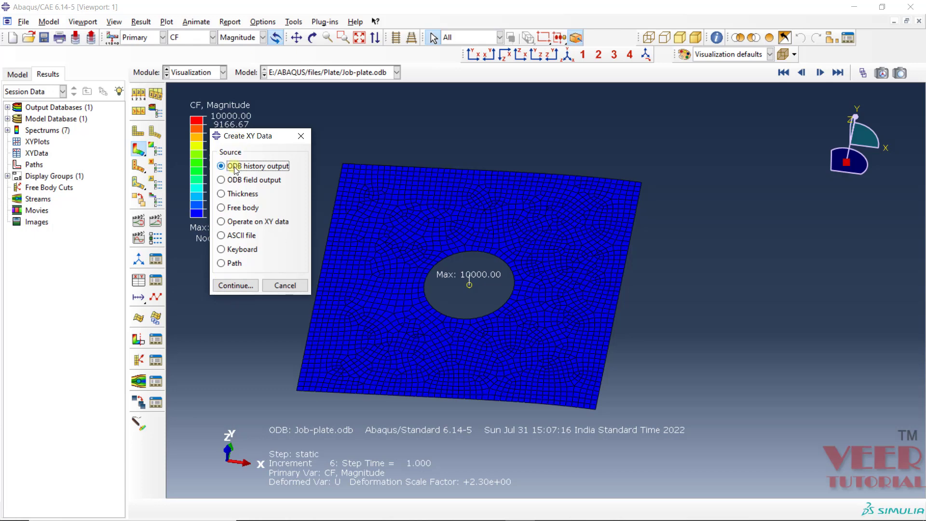
click(248, 287)
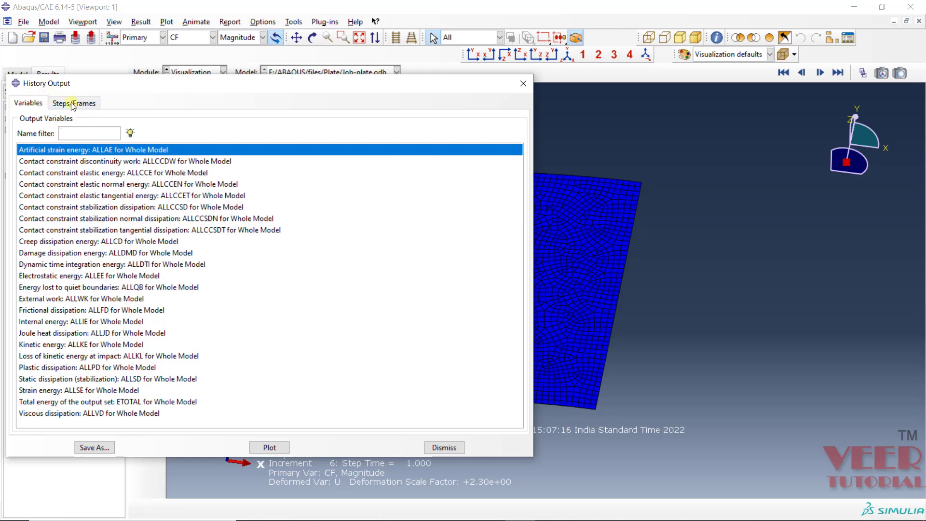
click(435, 448)
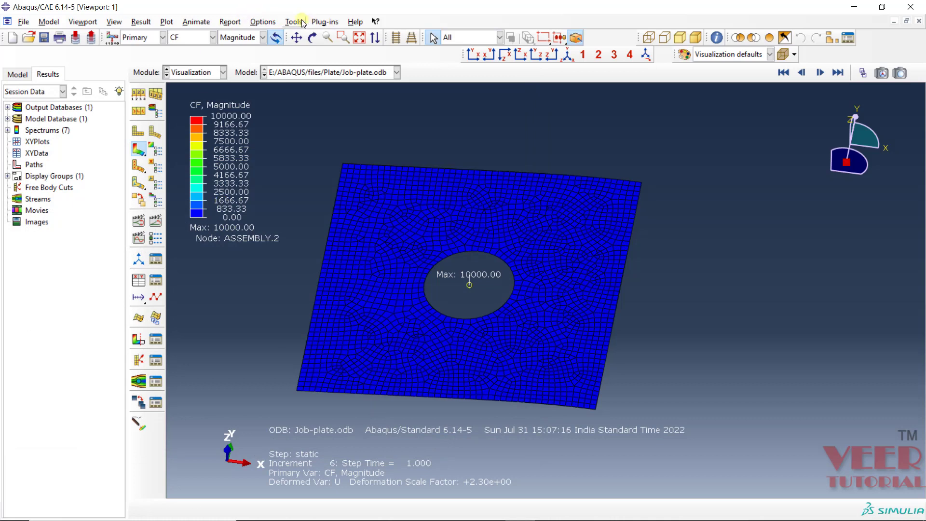
Set up XY data from ODB field output at the Unique Nodal position, with the Magnitude of U: Spatial displacement as variable
click(138, 280)
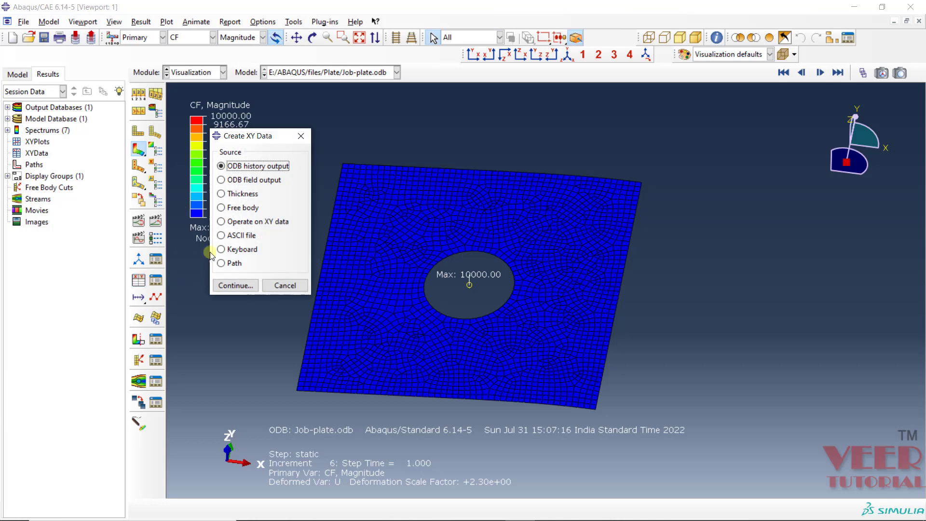
click(243, 180)
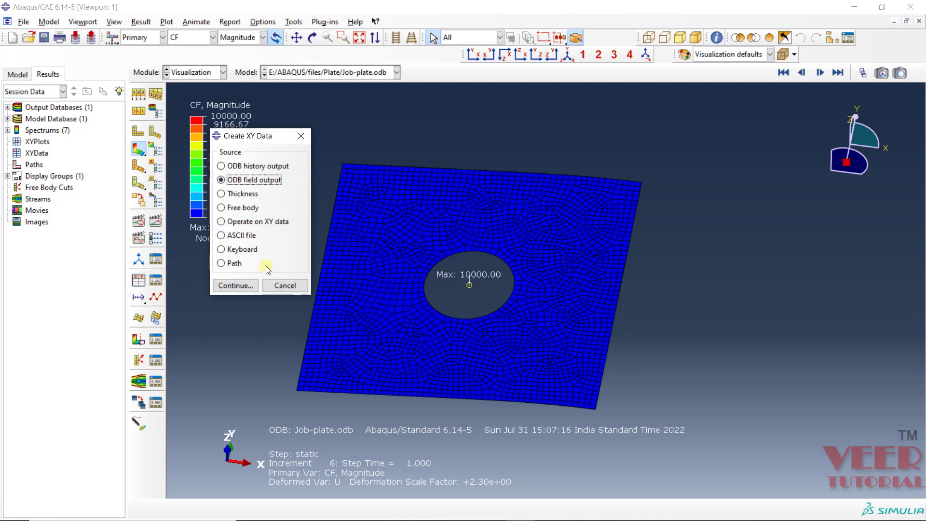
click(235, 286)
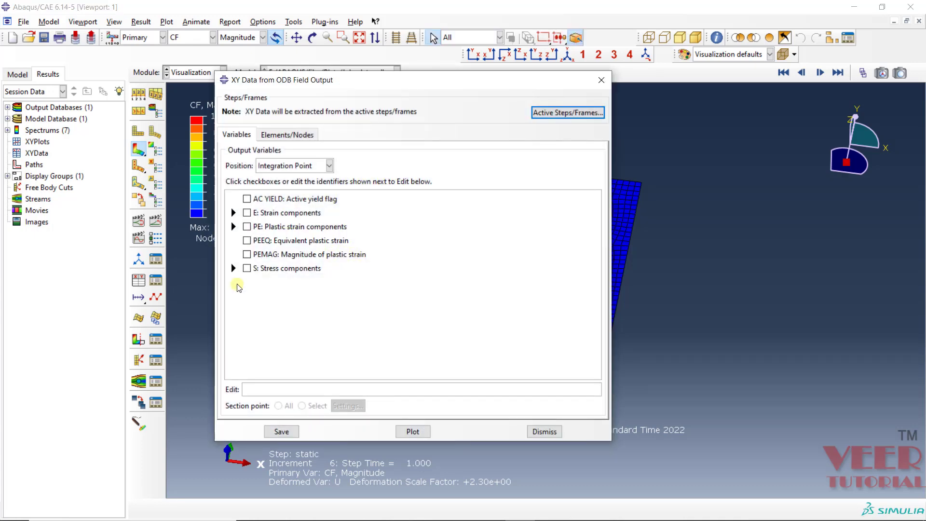
click(294, 166)
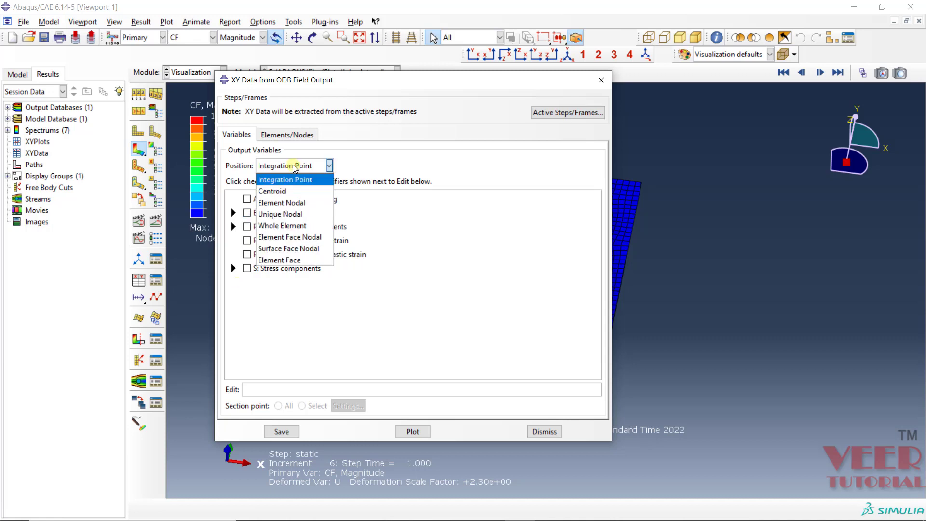
click(287, 214)
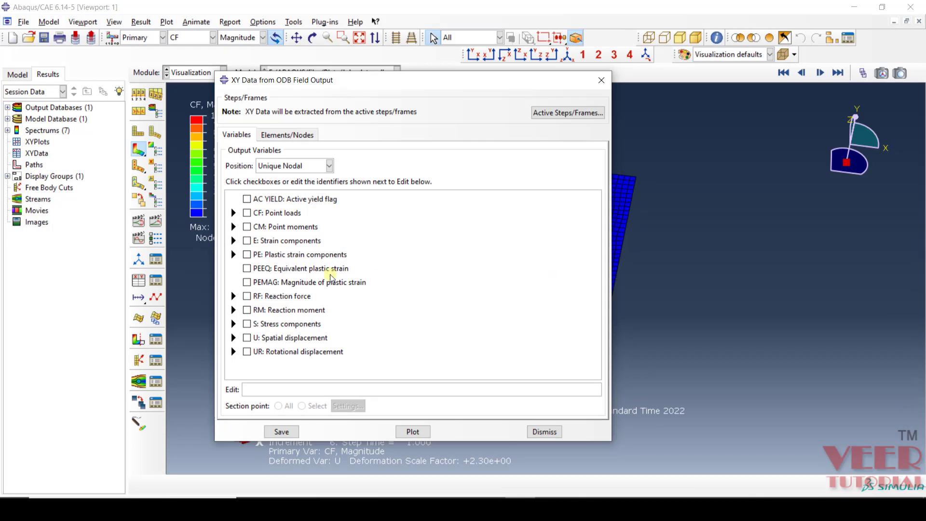
click(233, 338)
scroll(248, 332, down, 1)
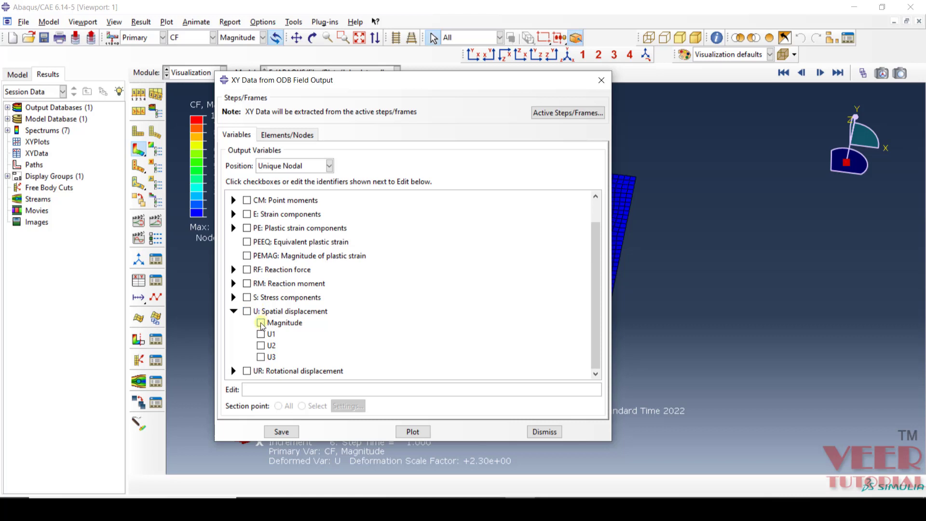
click(261, 323)
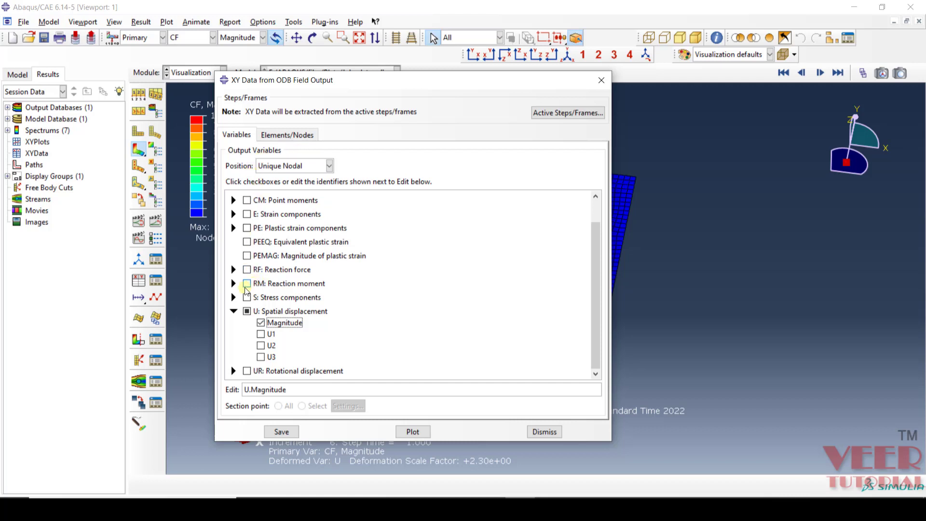
Review the methods for choosing the nodes: picking from the viewport, node labels and node sets
click(277, 135)
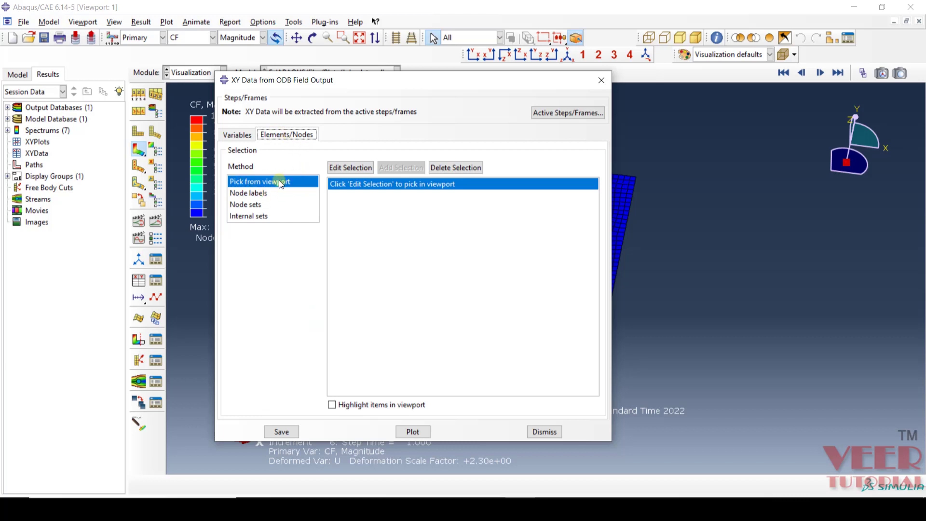
scroll(788, 266, up, 5)
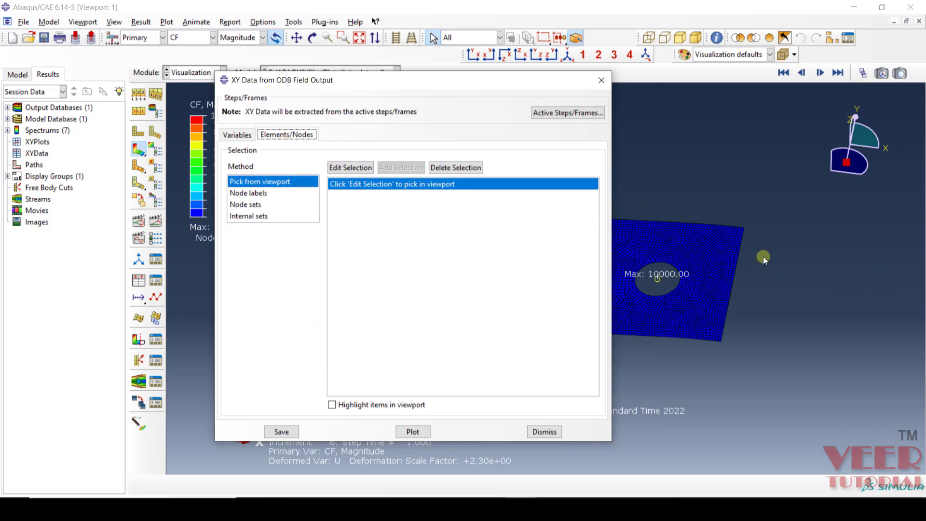
scroll(657, 265, up, 2)
drag(423, 82, 238, 50)
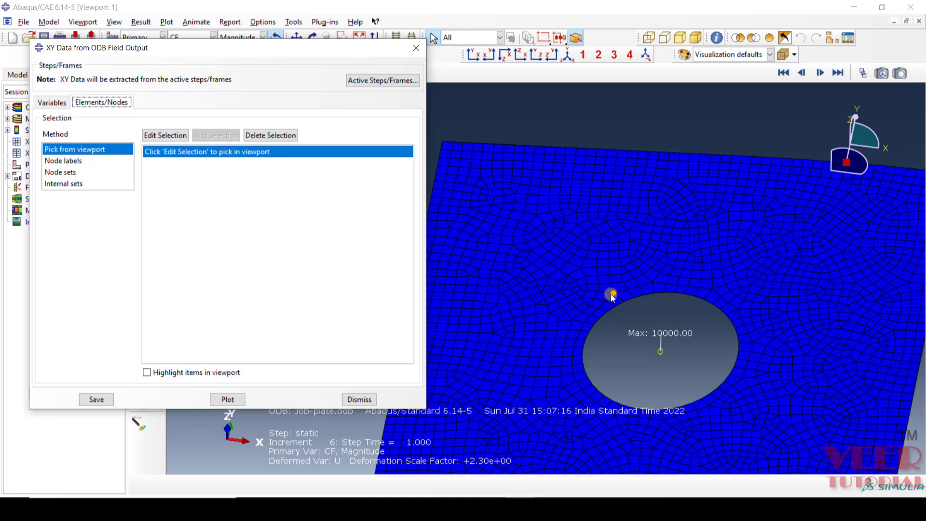
scroll(612, 294, up, 3)
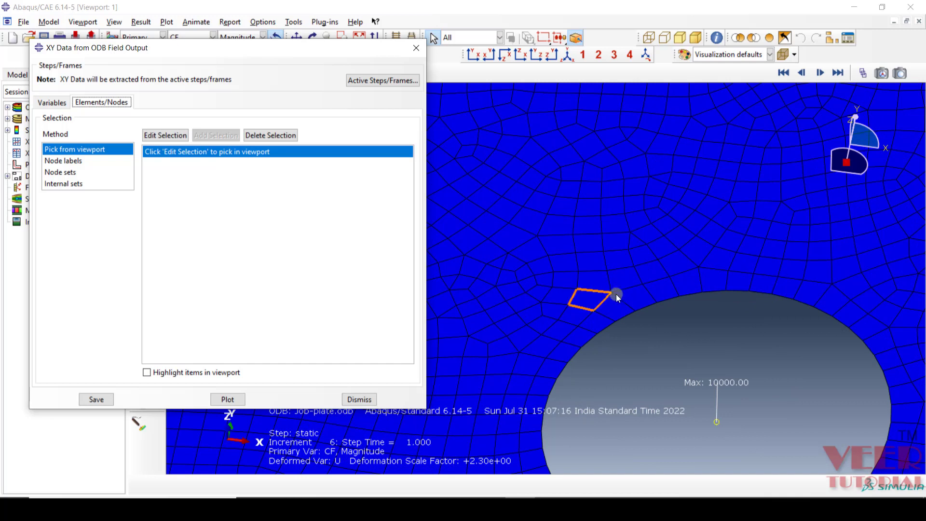
click(74, 161)
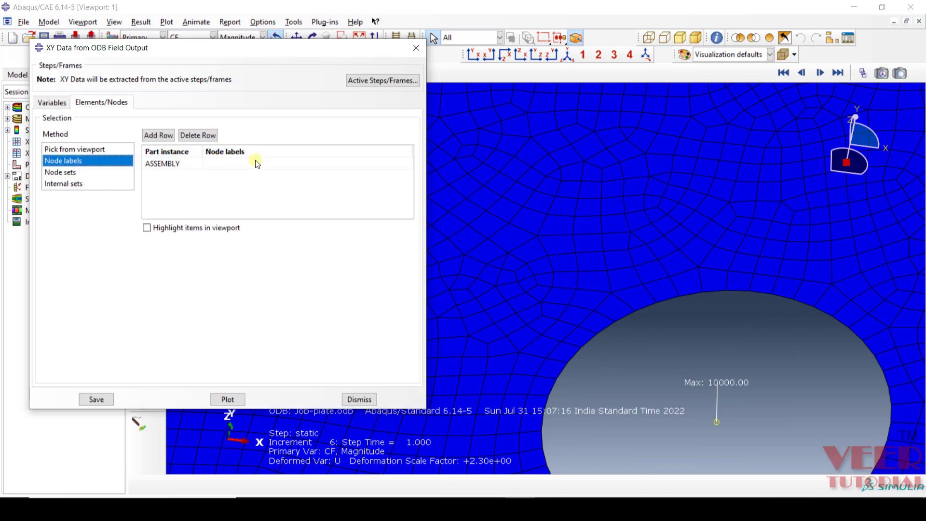
click(60, 173)
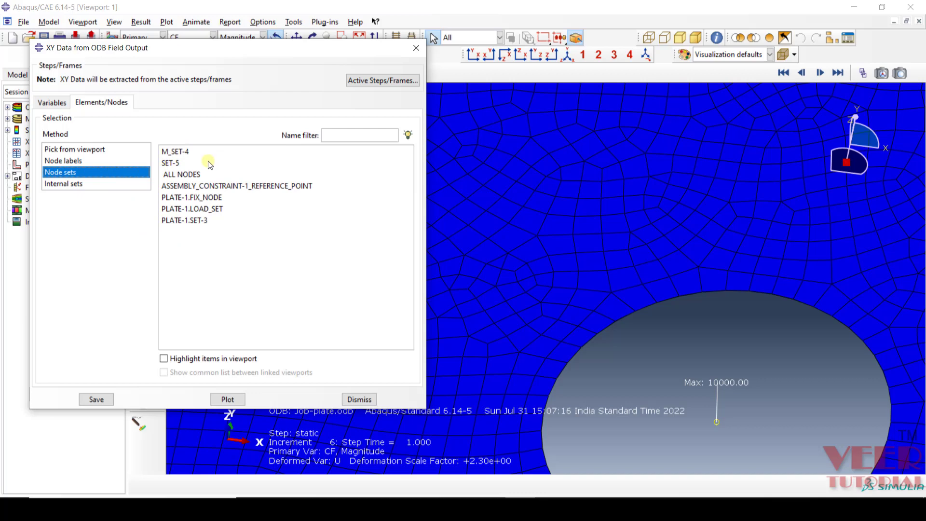
Specify node label 2 of the ASSEMBLY instance for the extraction and check its location by temporarily highlighting it in the viewport
click(70, 161)
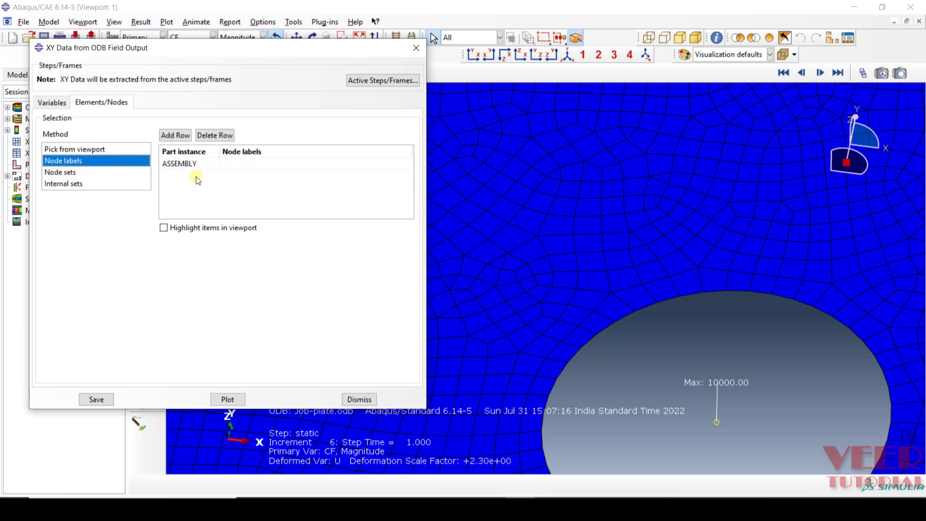
scroll(692, 328, down, 2)
scroll(693, 328, down, 2)
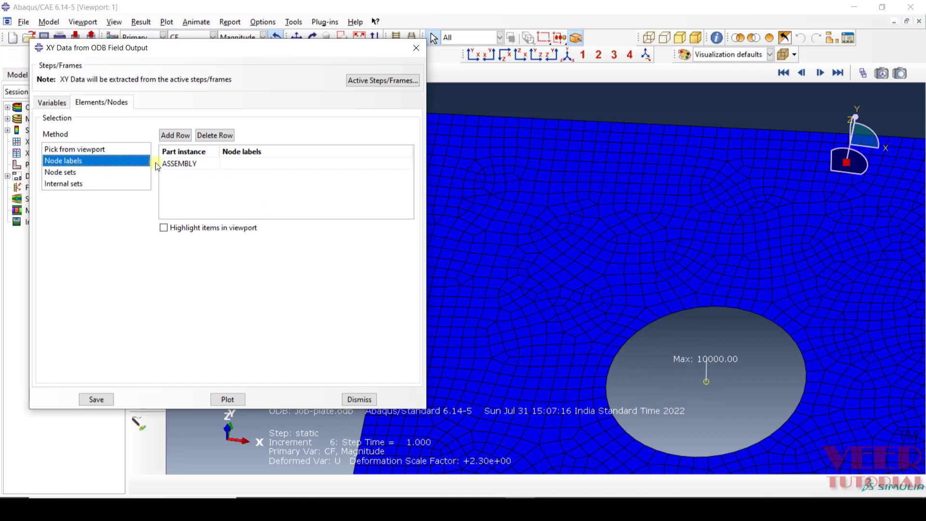
click(260, 168)
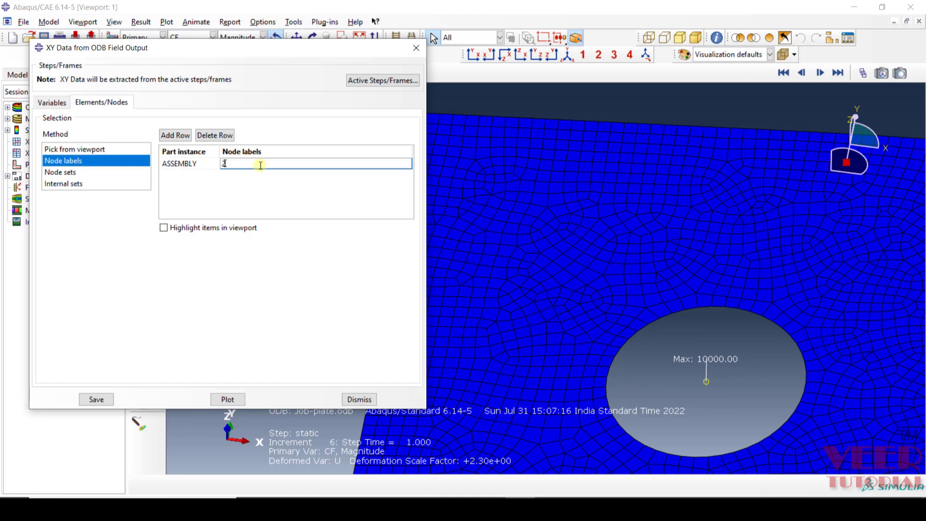
key(Return)
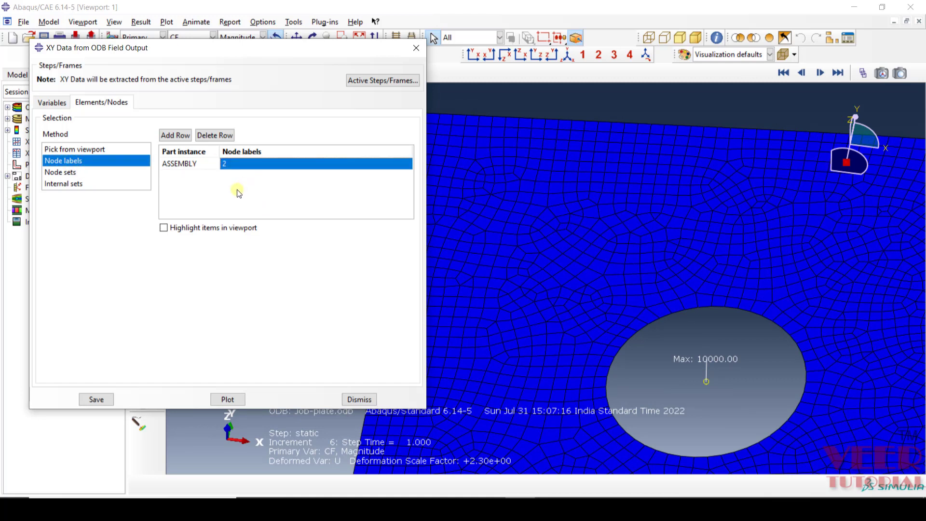
click(165, 229)
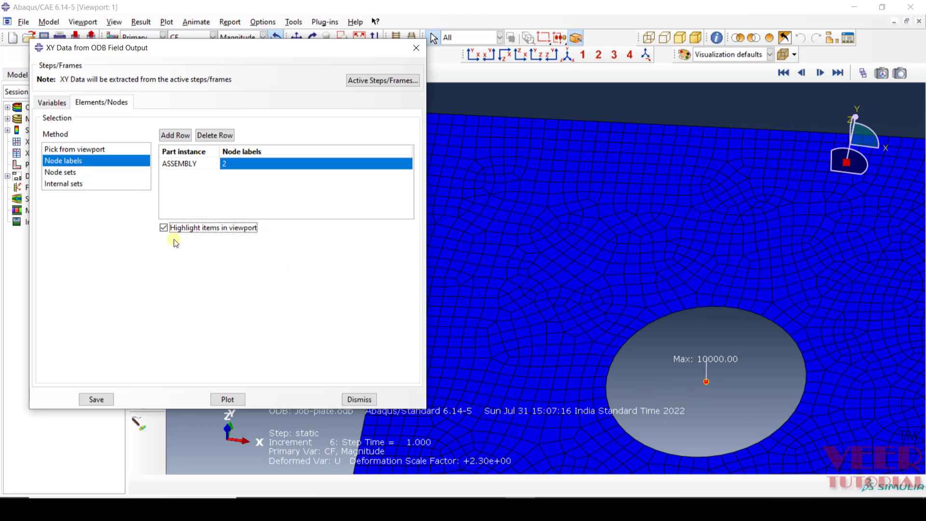
click(164, 227)
click(85, 165)
Save the U.Magnitude XY data with the default name and close the field output extraction
click(55, 102)
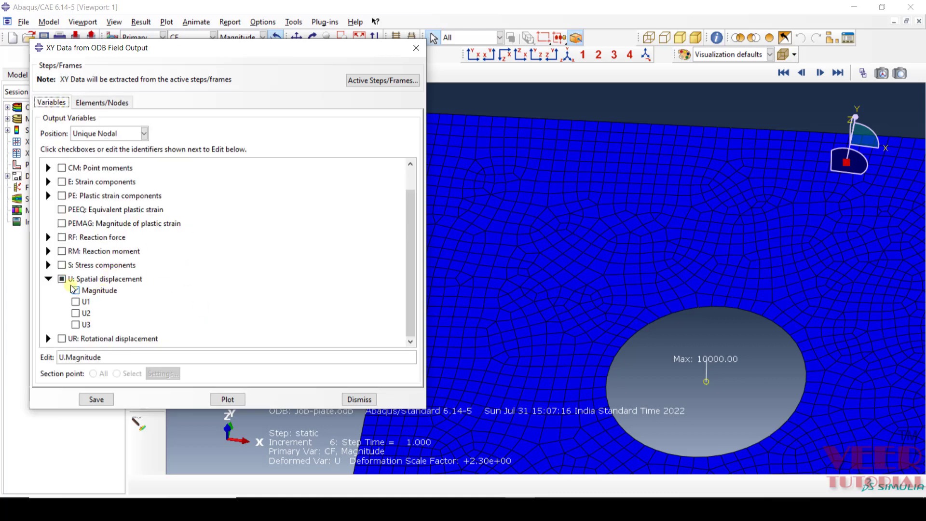
scroll(258, 223, up, 2)
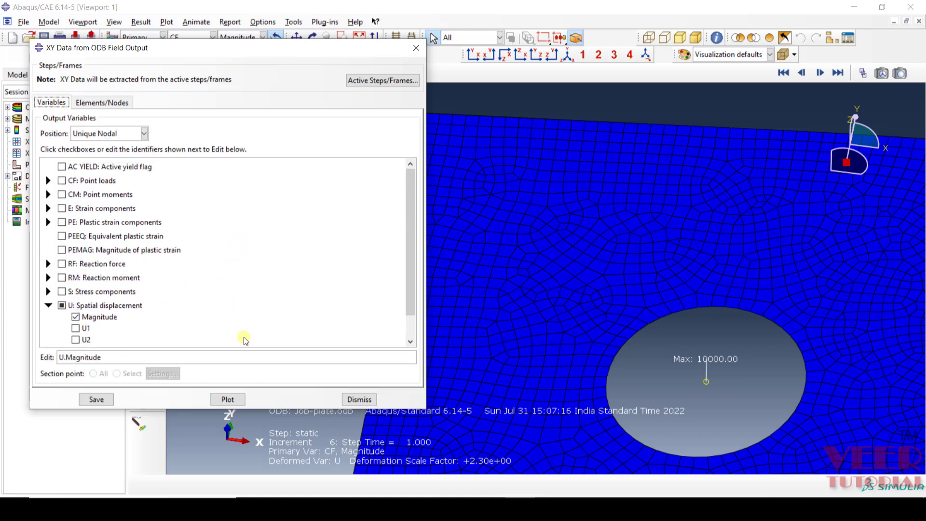
click(229, 396)
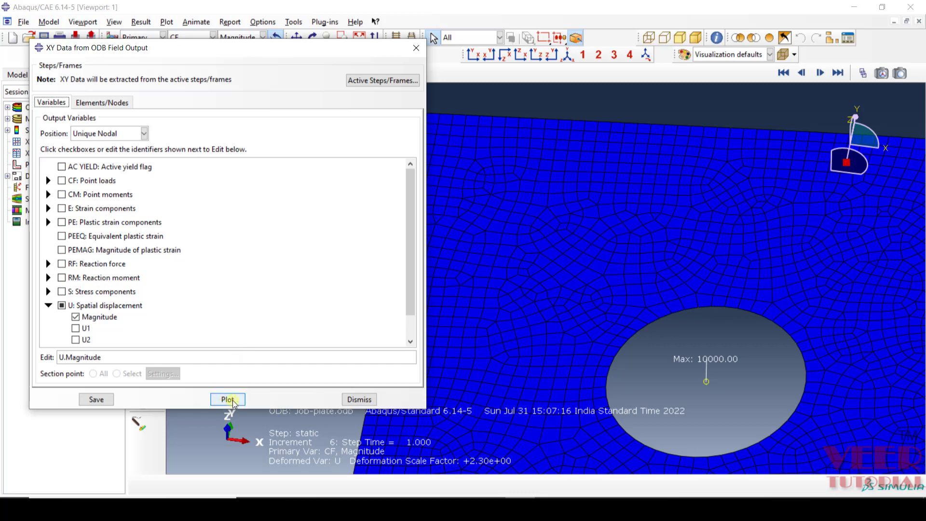
click(97, 399)
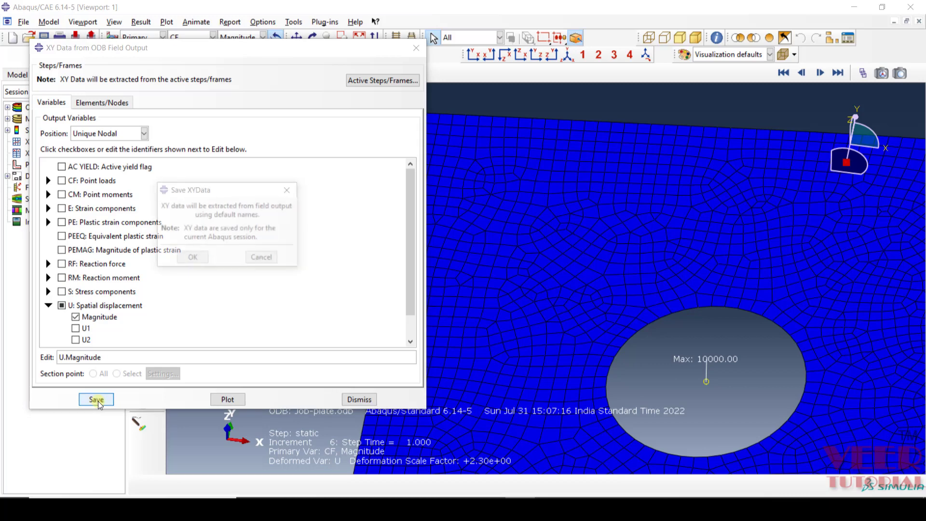
click(198, 259)
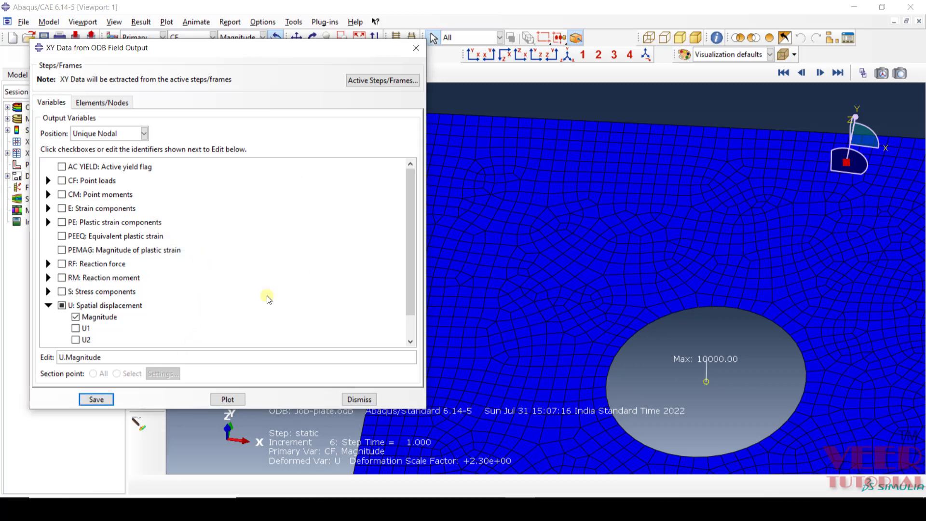
click(359, 399)
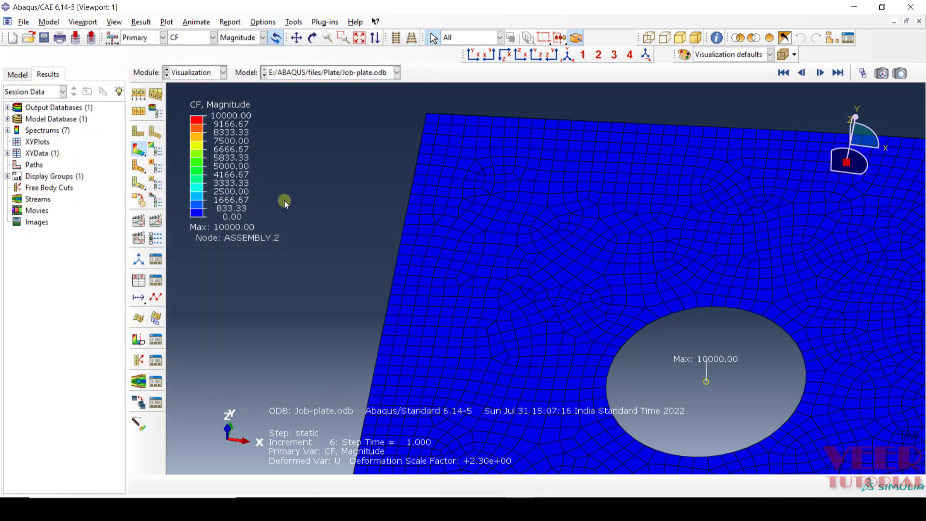
scroll(284, 200, up, 2)
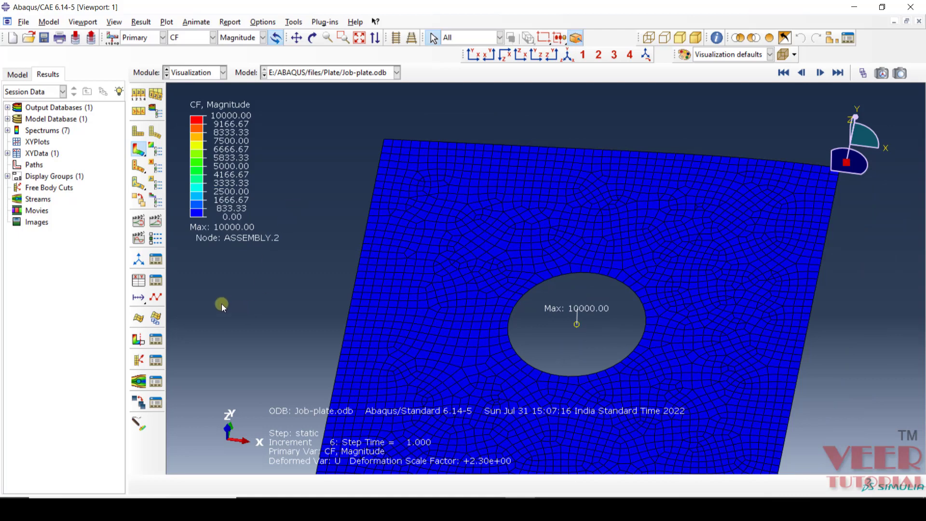
Inspect the X and Y values of the saved displacement magnitude data and plot its displacement–time curve
click(155, 279)
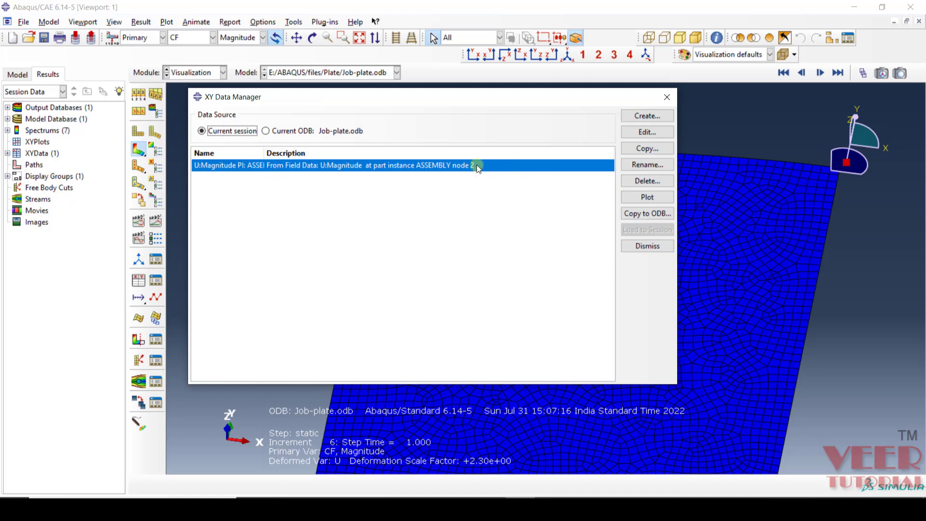
click(640, 133)
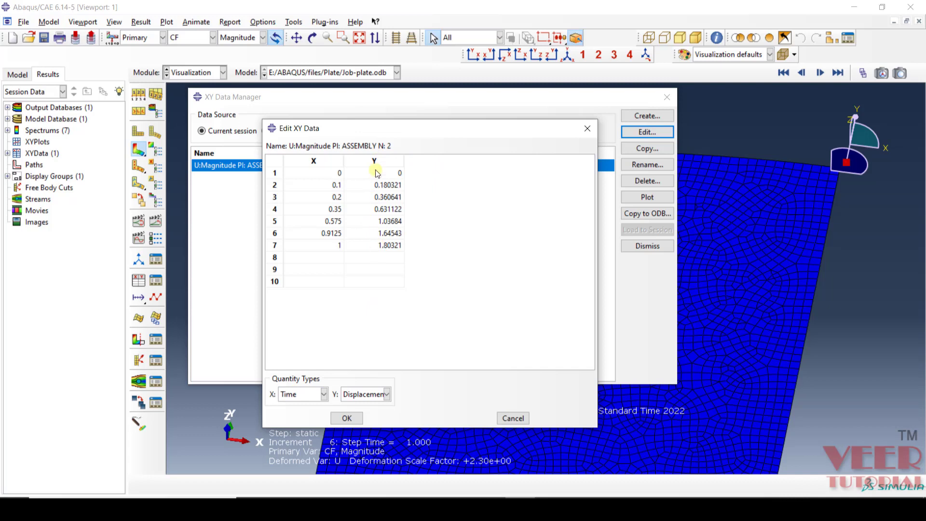
click(346, 418)
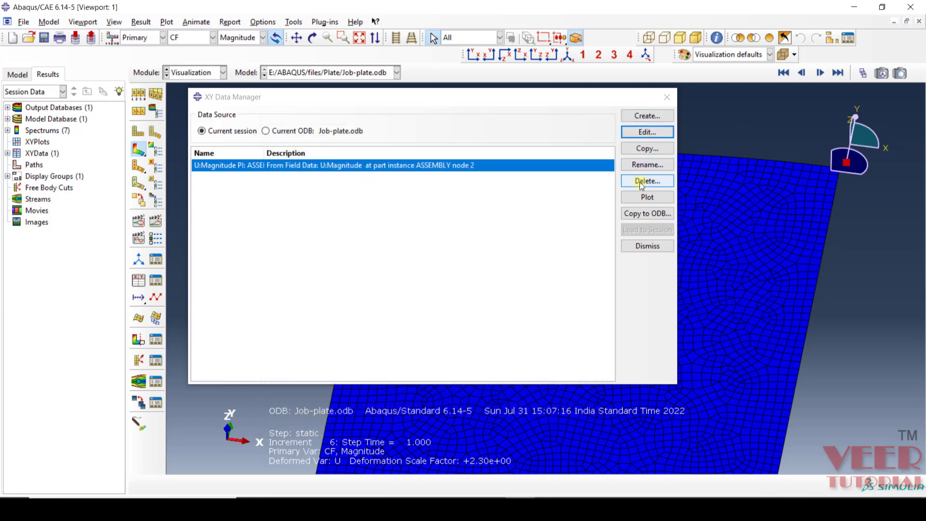
click(647, 198)
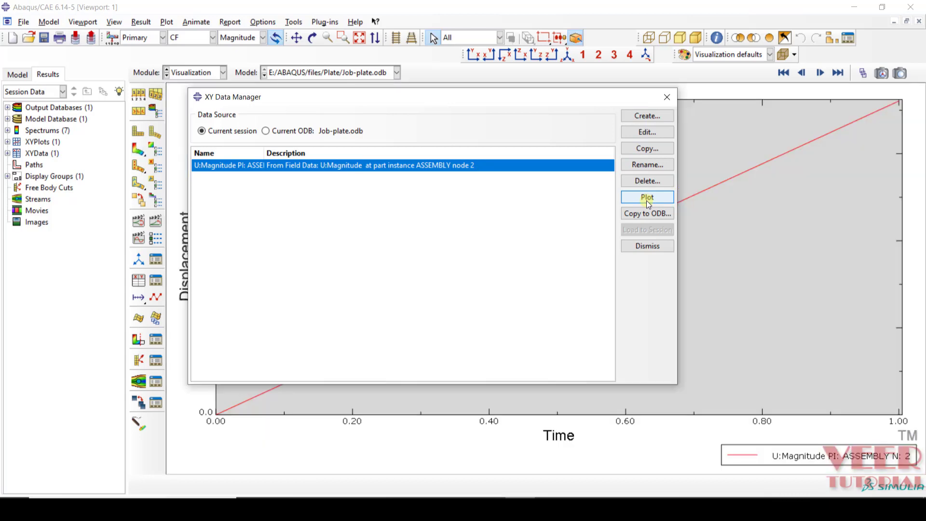
click(647, 246)
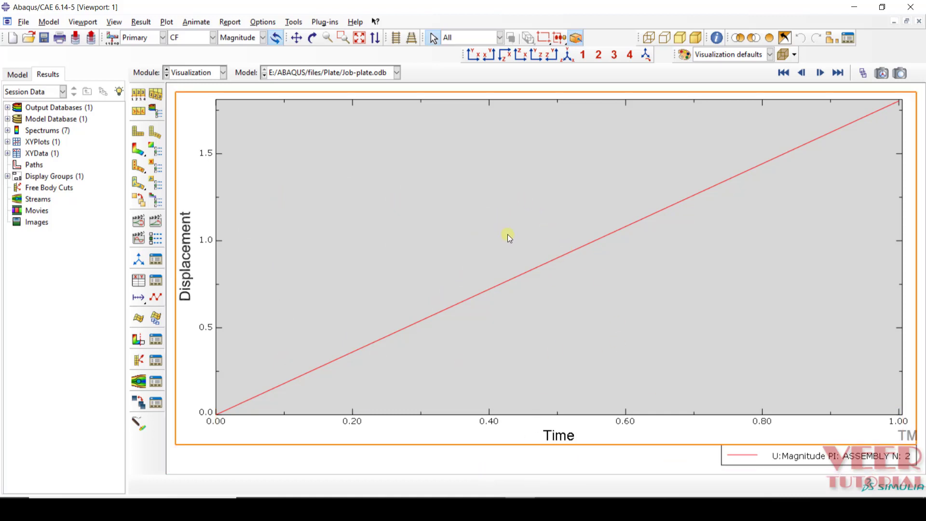
Show major and minor gridlines in both X and Y on the chart and review the grid area options
double_click(530, 195)
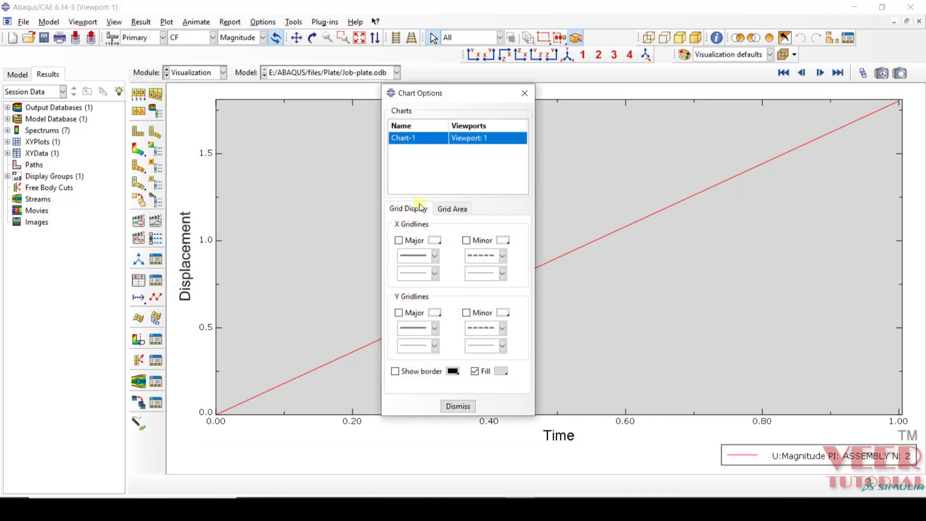
click(398, 241)
click(466, 241)
click(466, 313)
click(399, 313)
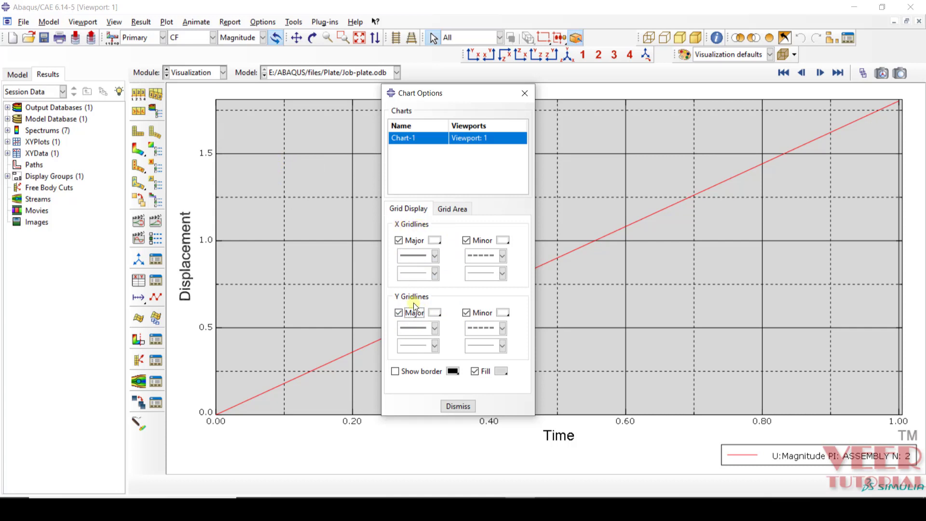
click(459, 208)
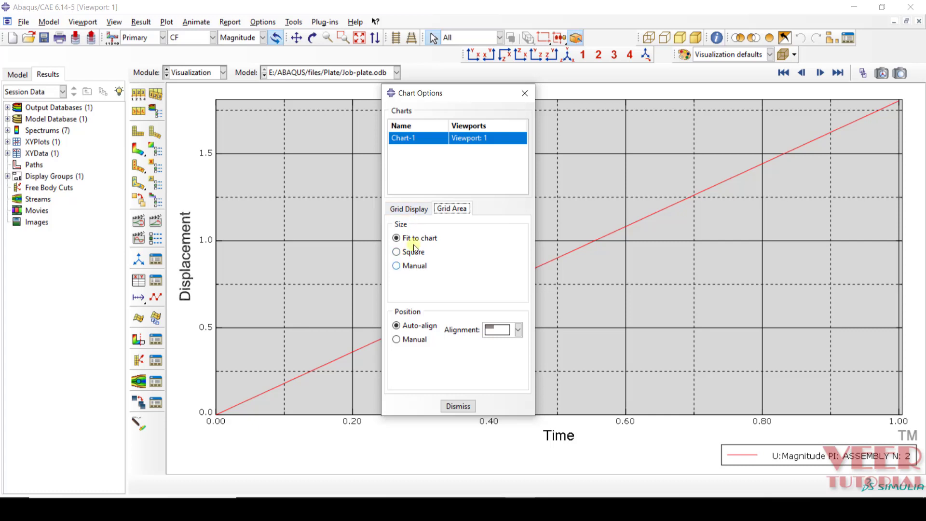
click(409, 209)
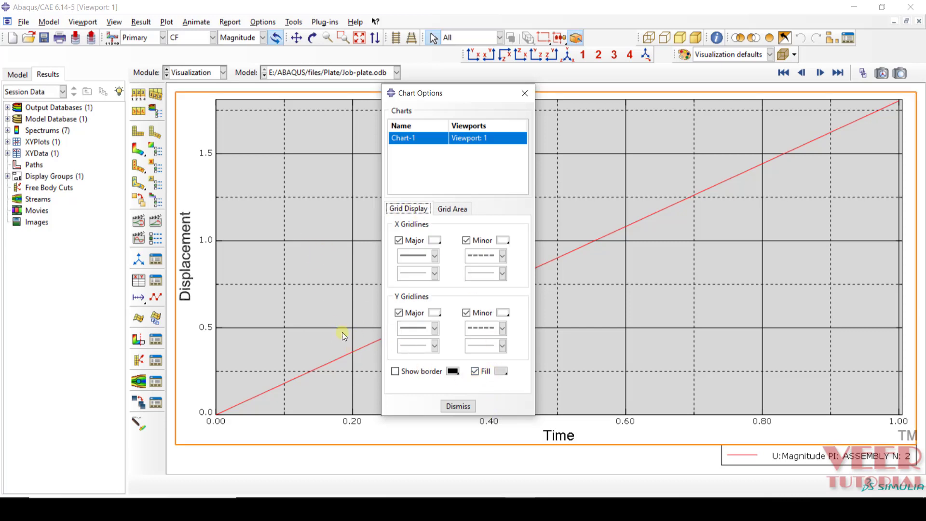
Set the chart's fill colour to light yellow with CMY values Cyan 0, Magenta 0 and Yellow 65
click(501, 373)
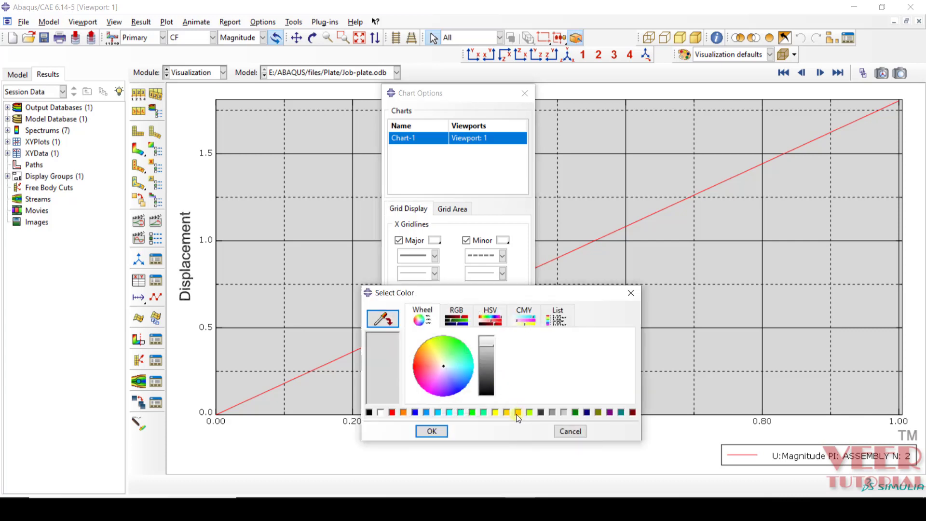
click(527, 318)
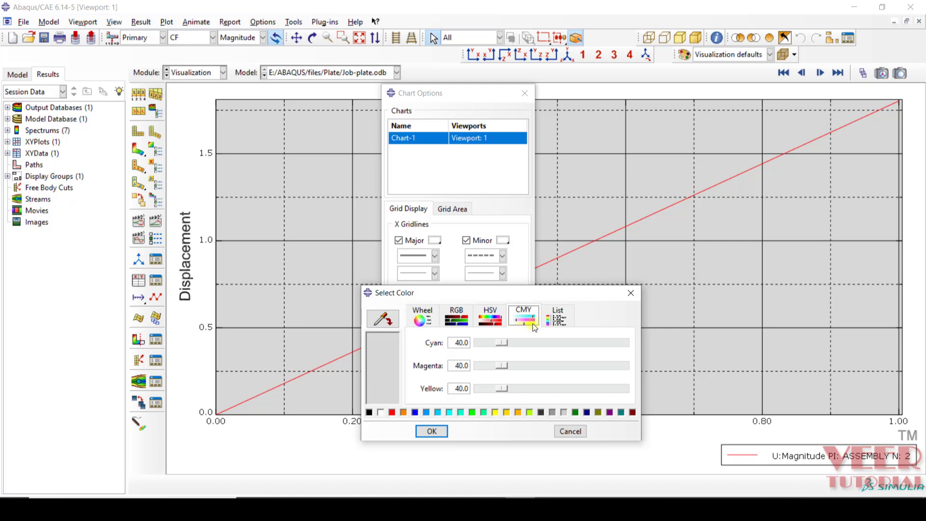
triple_click(450, 344)
text(0)
triple_click(456, 365)
text(0)
triple_click(455, 389)
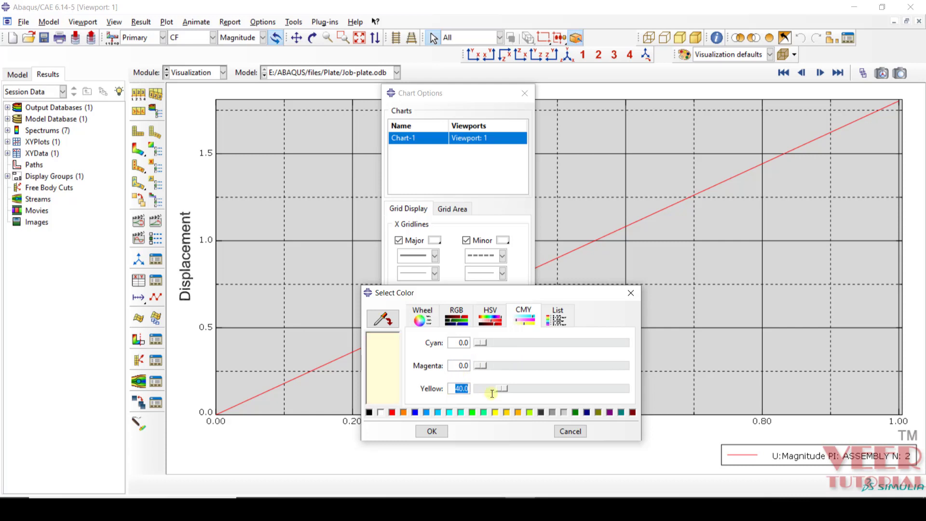
text(65)
click(432, 431)
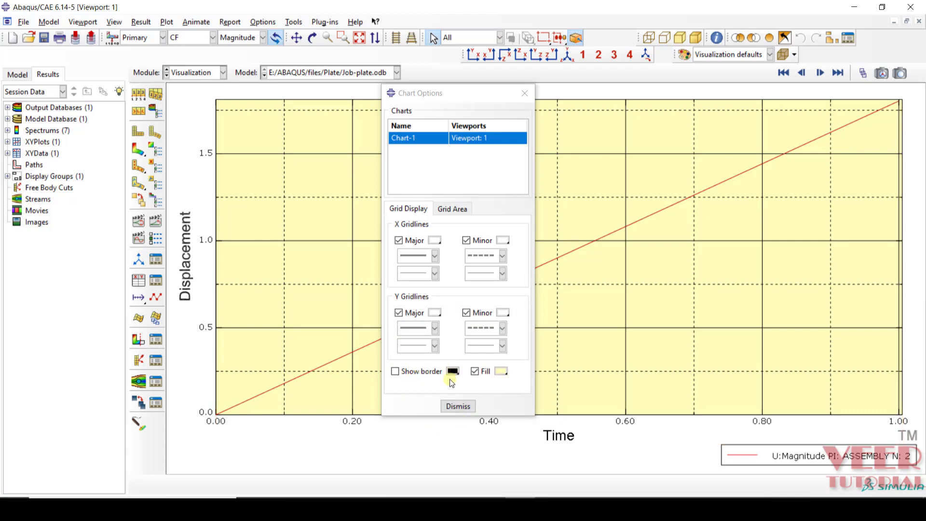
click(457, 406)
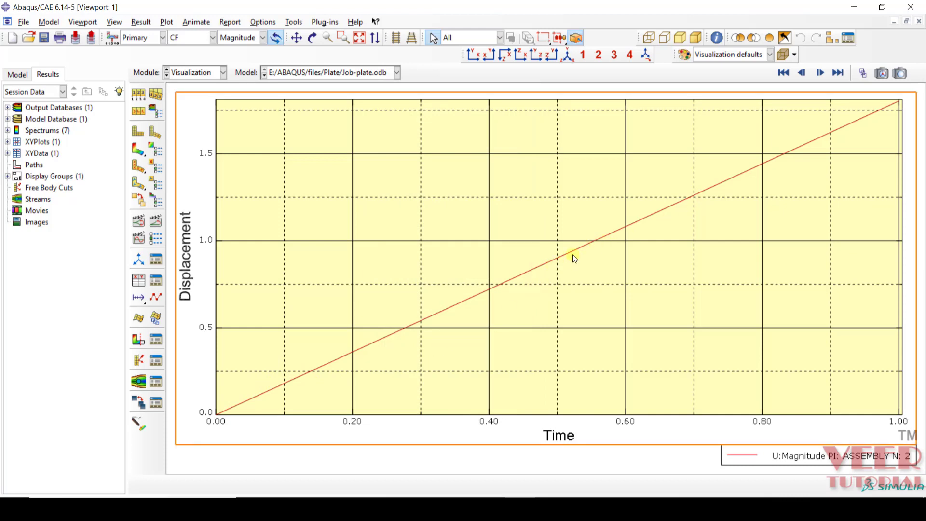
Open the curve options and set the displacement curve's line colour to blue
click(158, 301)
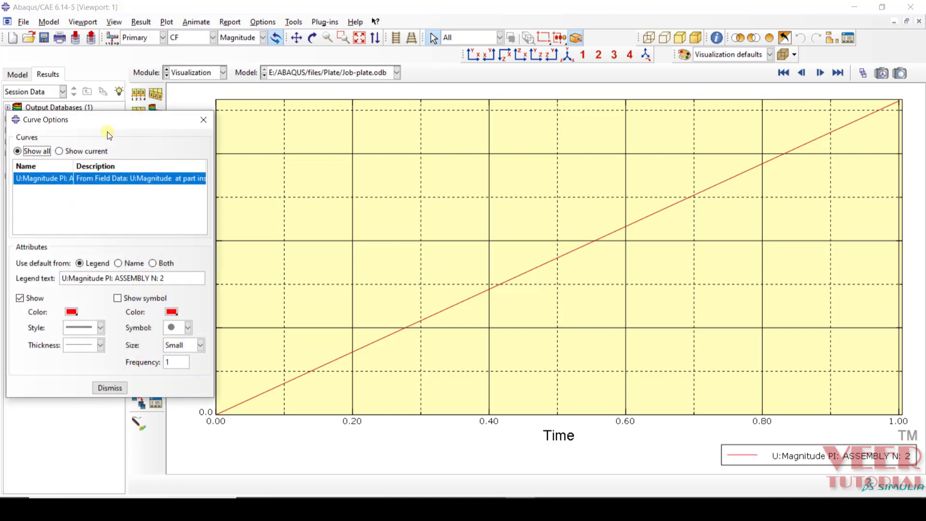
drag(129, 114, 223, 96)
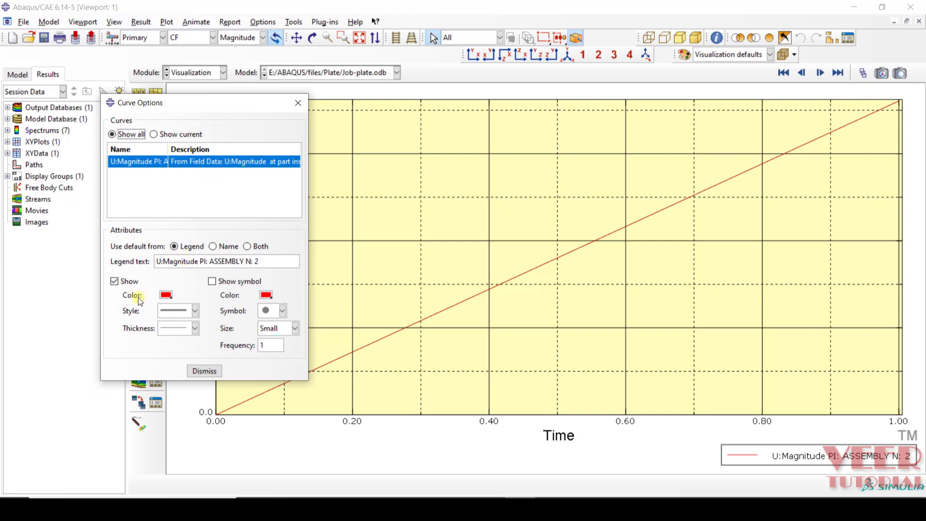
click(166, 295)
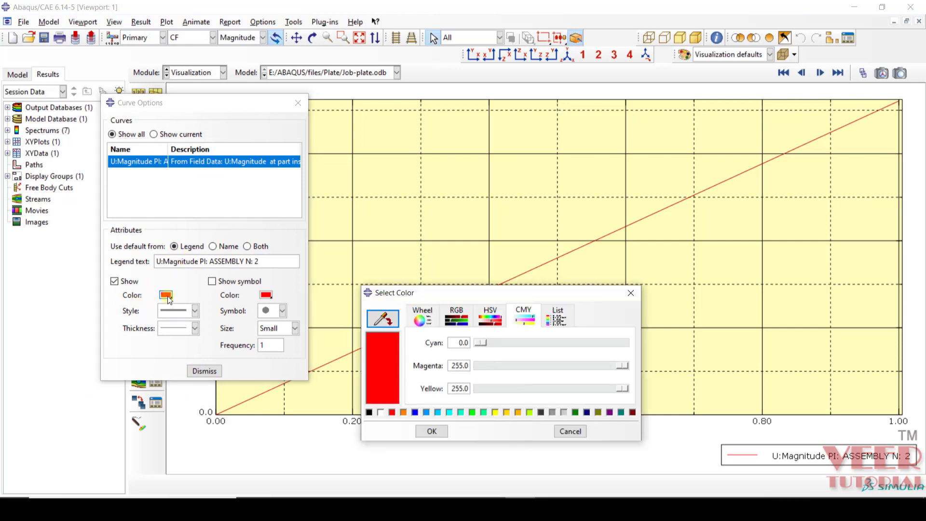
click(414, 412)
click(431, 431)
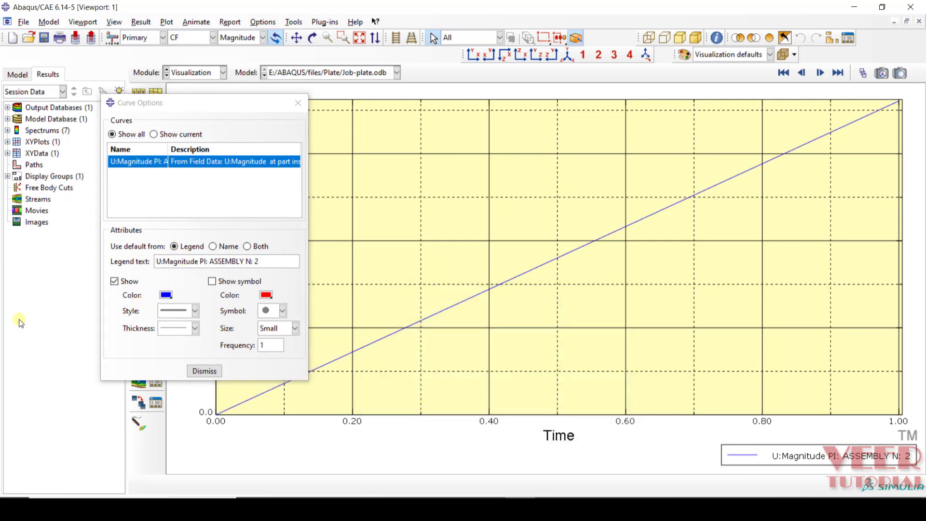
Try a dashed line style on the displacement curve and restore the solid style
click(170, 310)
click(172, 351)
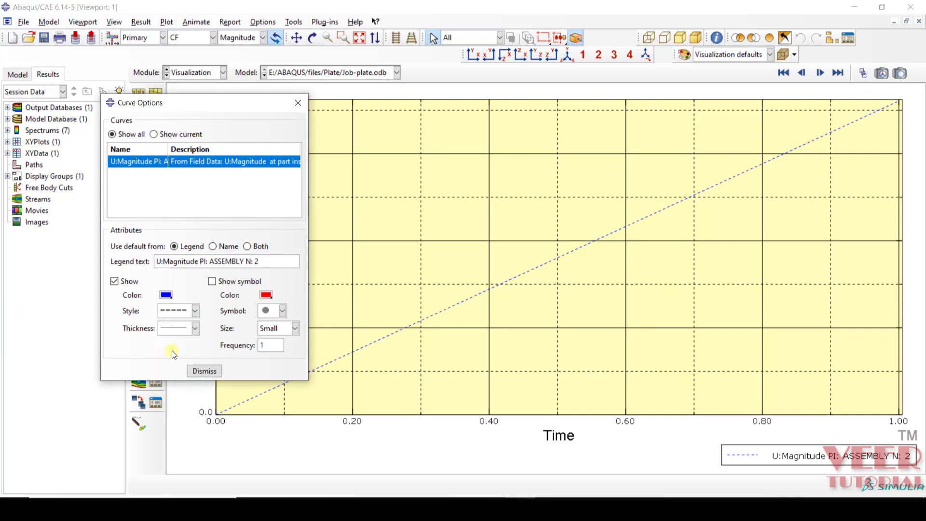
click(174, 310)
click(175, 335)
Increase the displacement curve's line thickness to the second-thickest preset
click(172, 327)
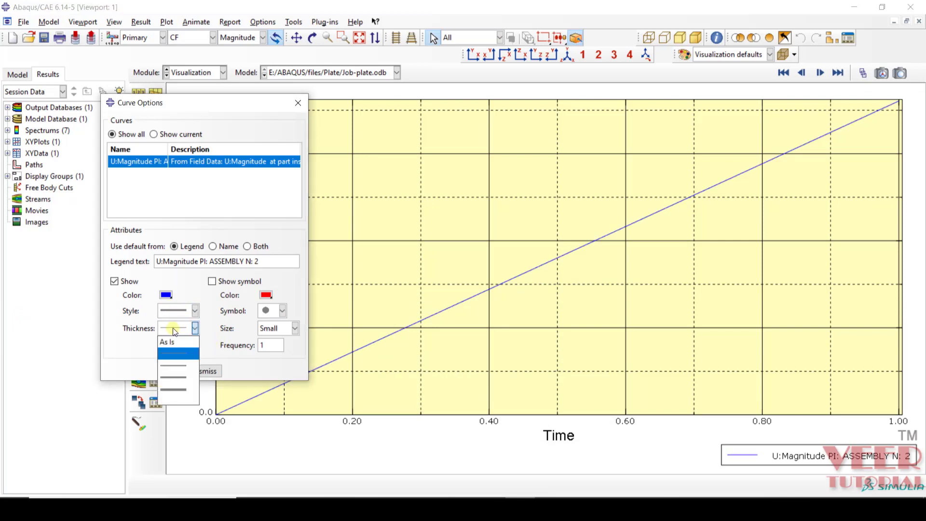
click(178, 379)
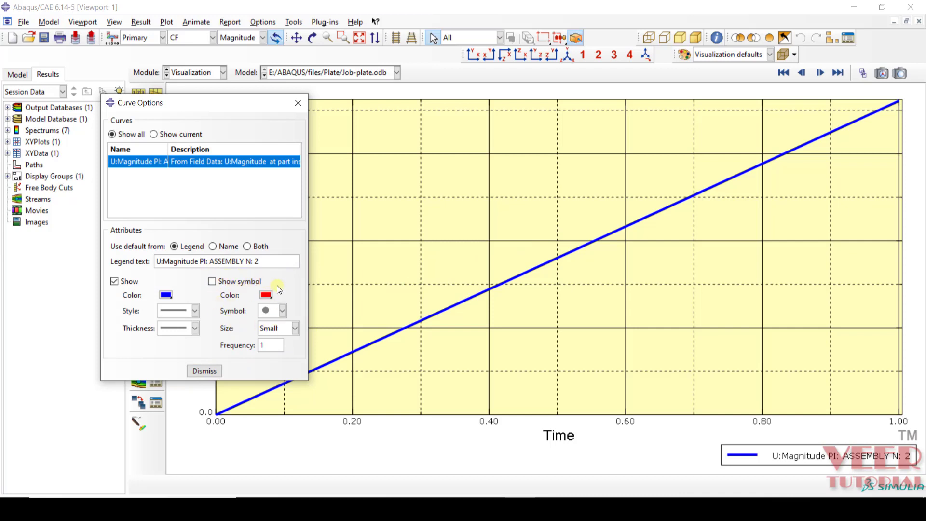
Try large filled-circle symbols on the displacement curve, hide them again and close the curve options
click(211, 282)
click(270, 313)
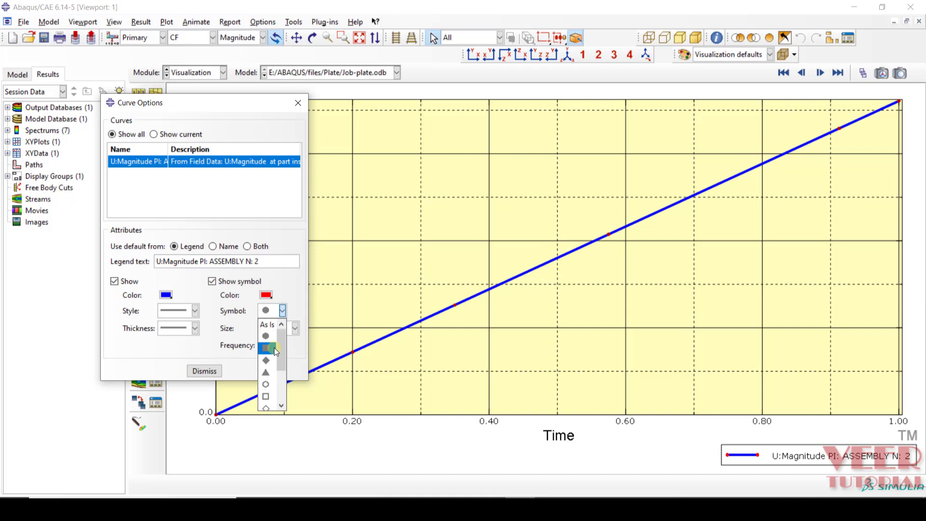
click(268, 336)
click(285, 328)
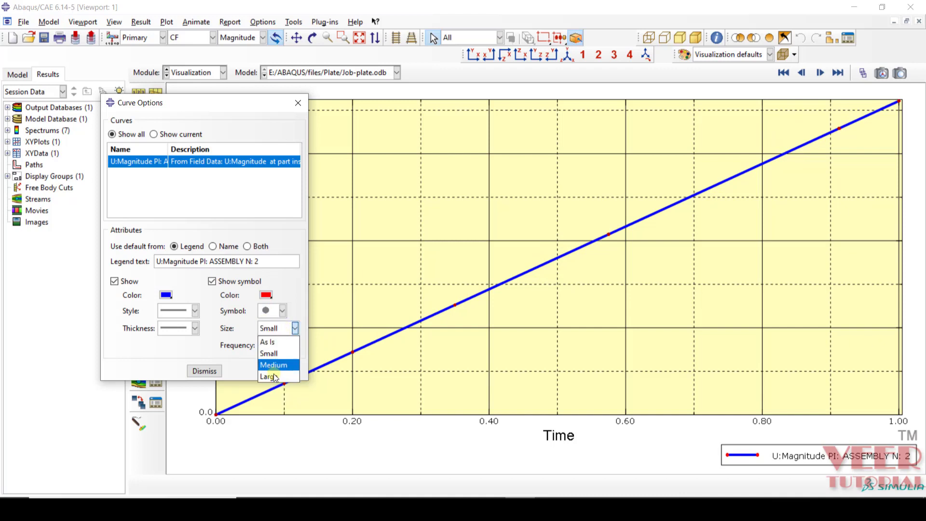
click(273, 378)
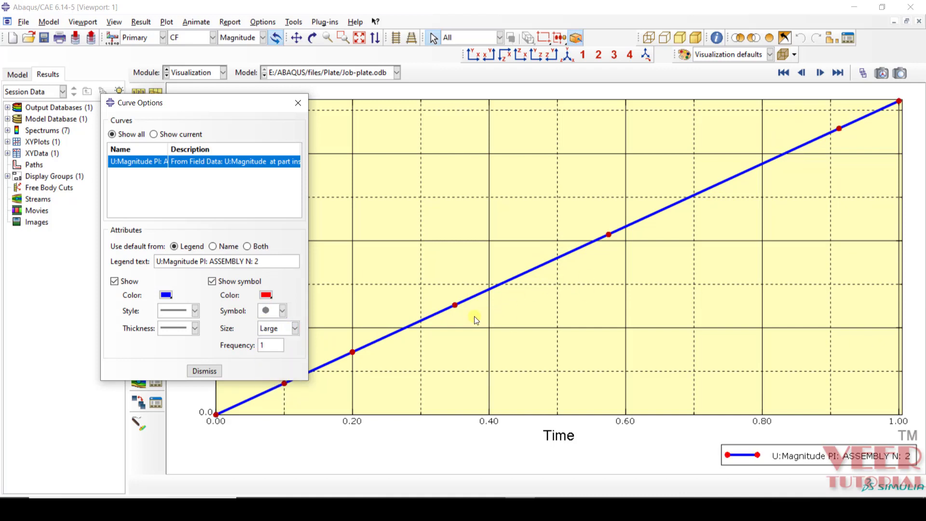
click(216, 284)
click(204, 370)
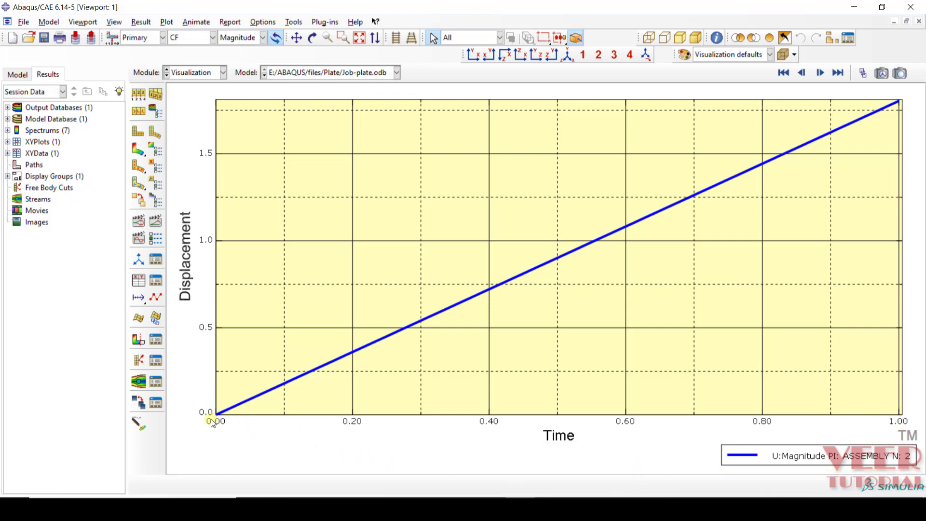
Set the Time axis's major ticks by increment with a tick increment of 0.1 and refit the axis
double_click(495, 424)
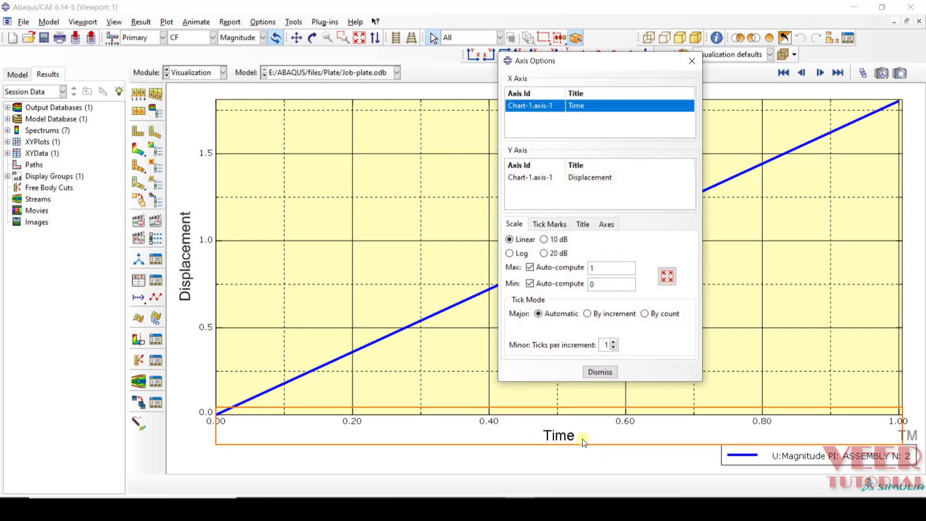
drag(571, 62, 373, 68)
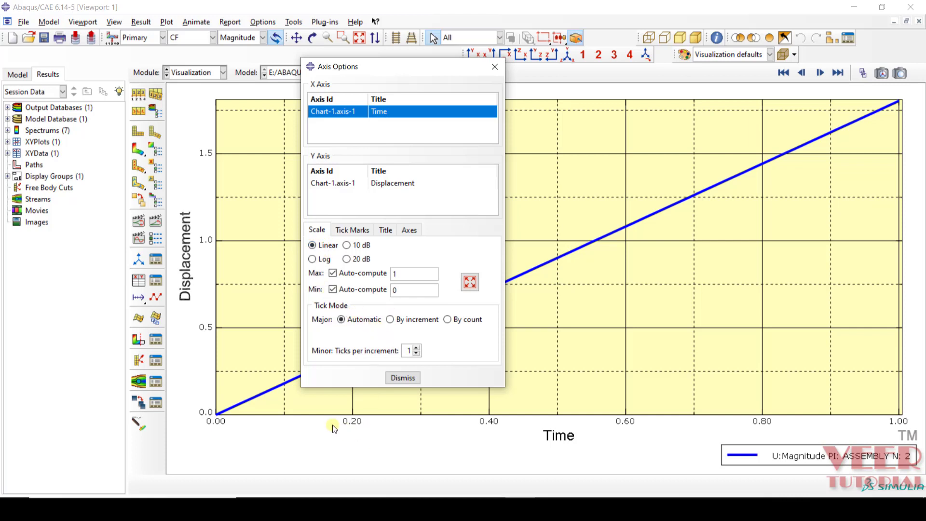
click(400, 319)
click(409, 333)
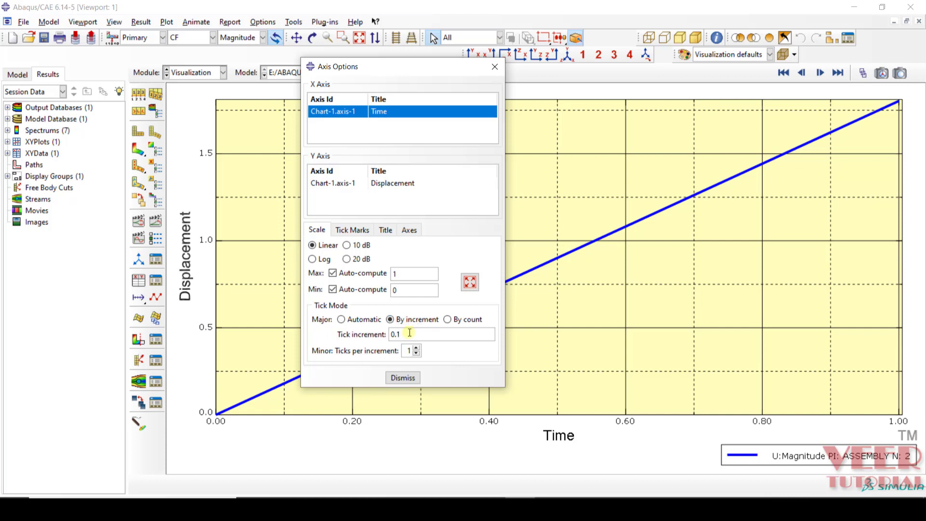
click(470, 282)
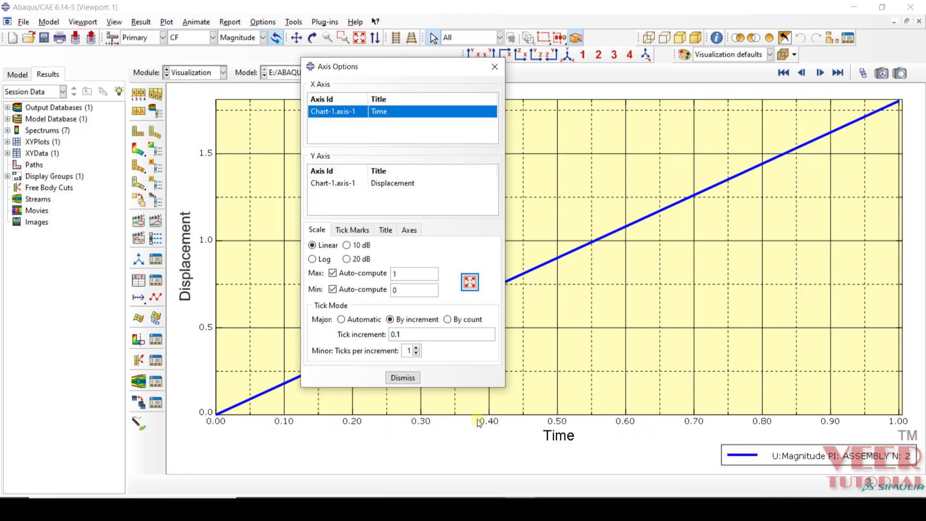
Review the Time axis's tick mark and title options, and set its label format to Decimal with precision 2
click(357, 231)
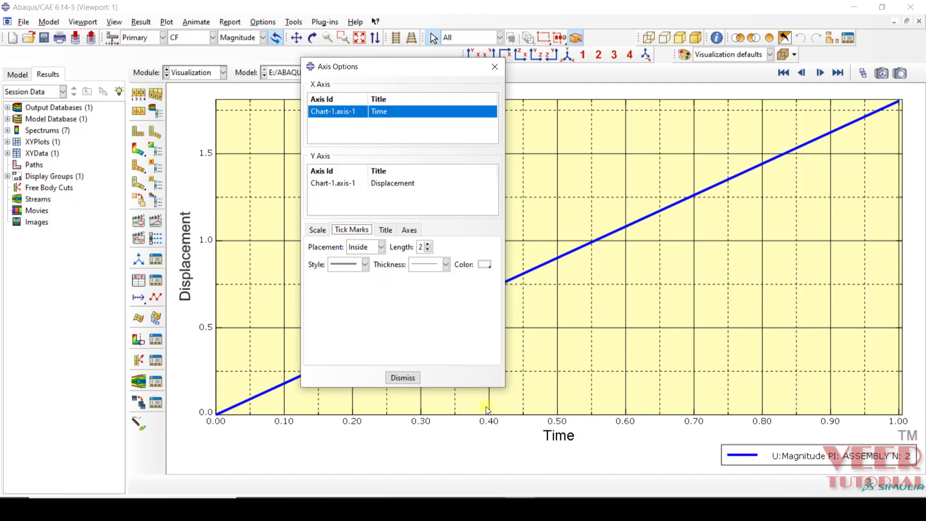
click(385, 231)
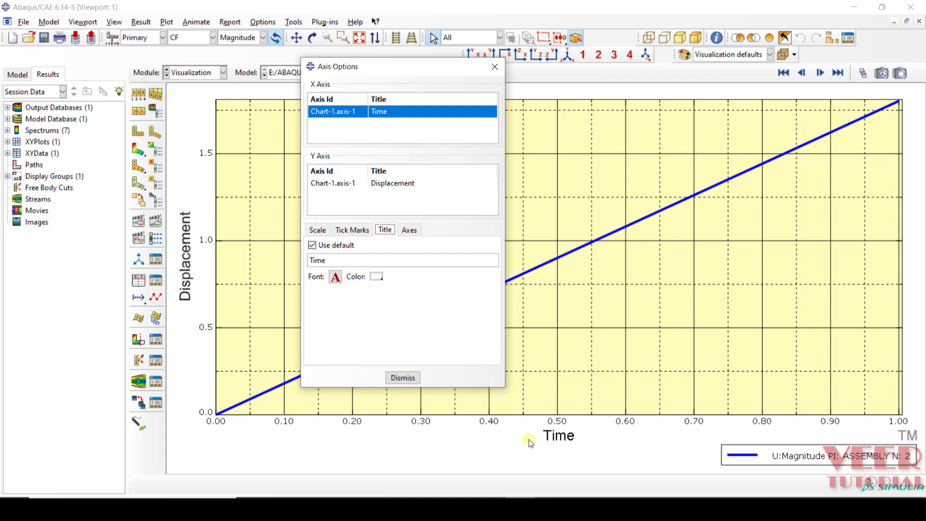
click(407, 231)
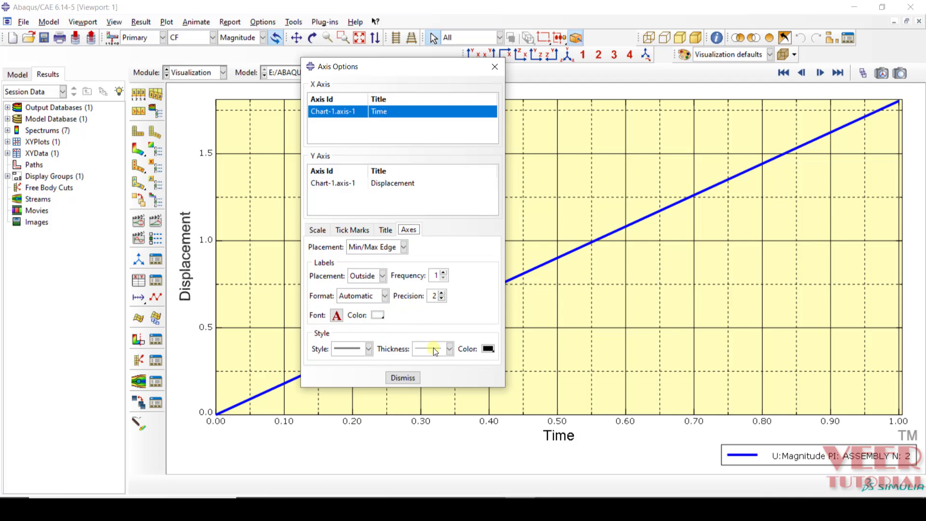
click(359, 296)
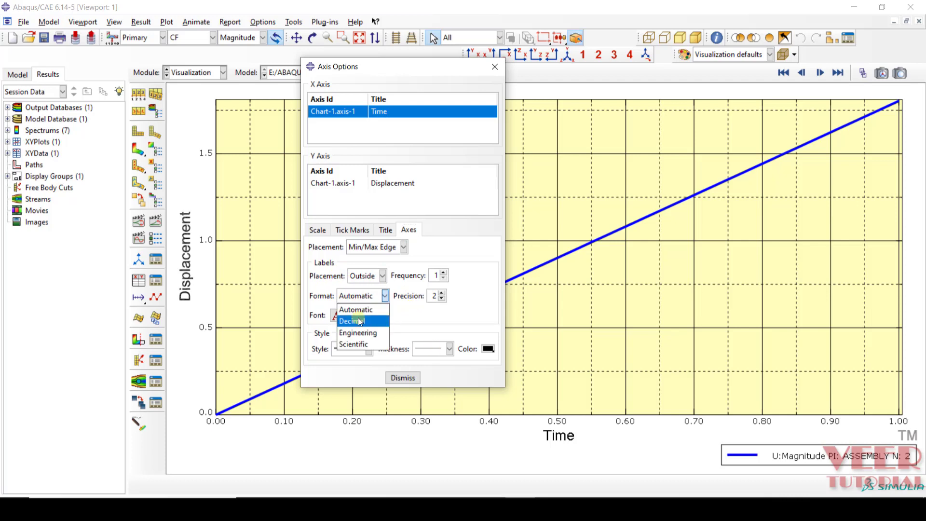
click(355, 319)
click(441, 299)
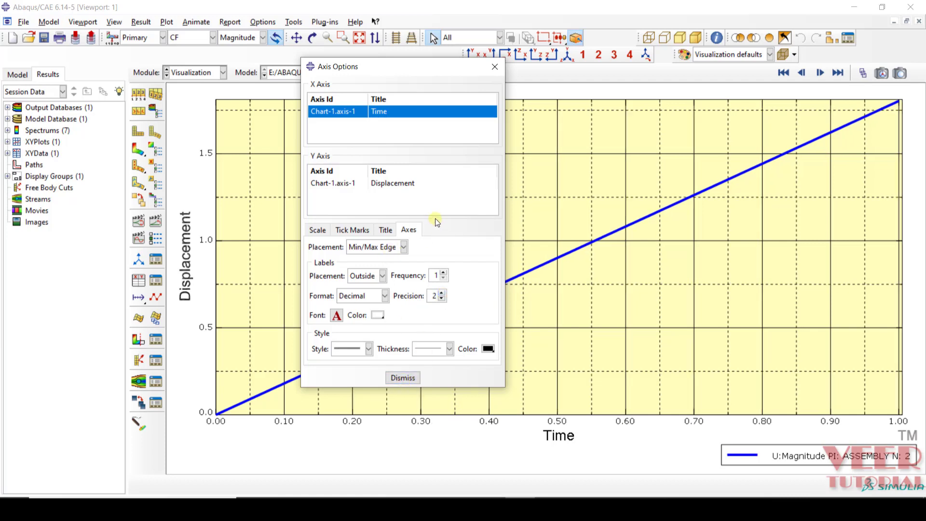
Set the Displacement axis maximum to 2, refit the axis and close the axis options
click(342, 183)
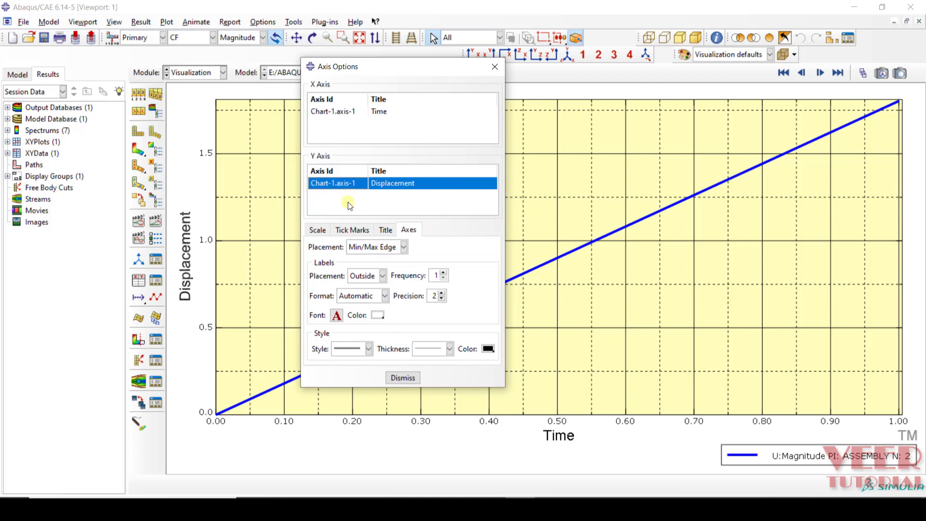
click(317, 230)
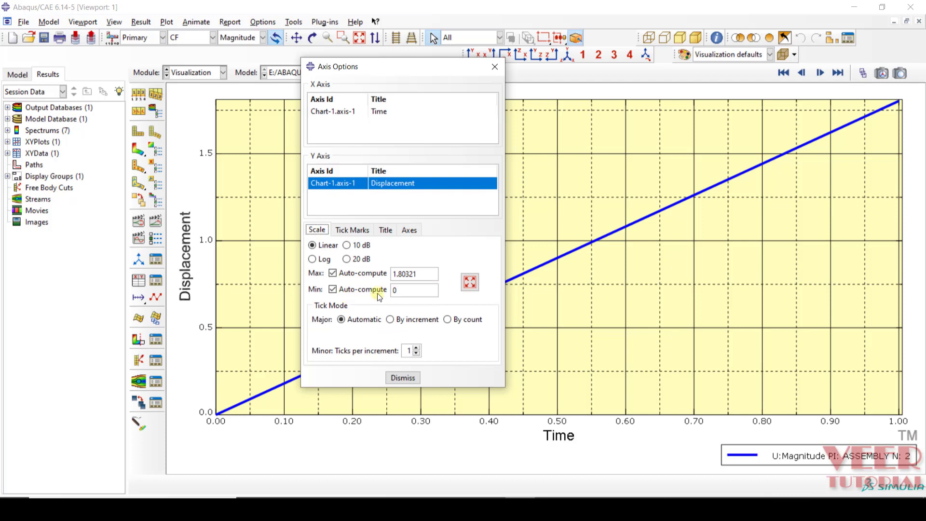
drag(429, 275, 392, 276)
text(2)
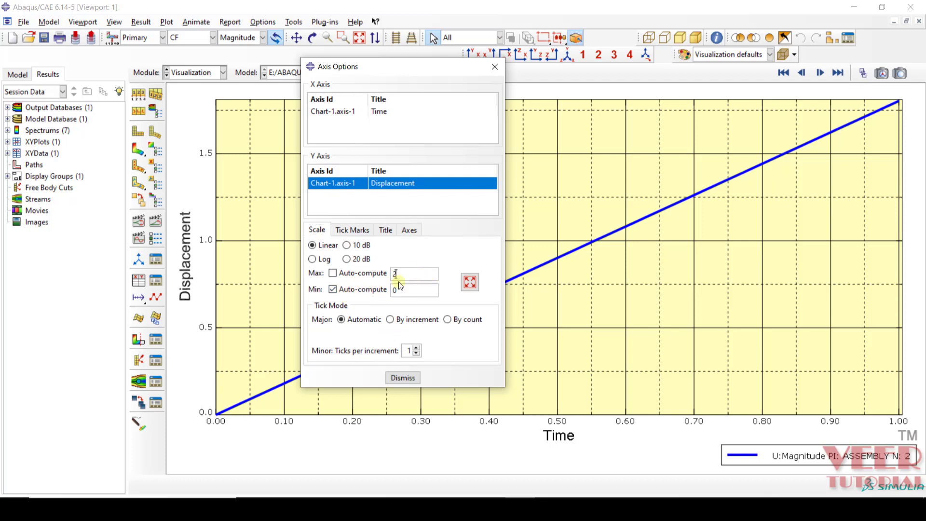
click(466, 281)
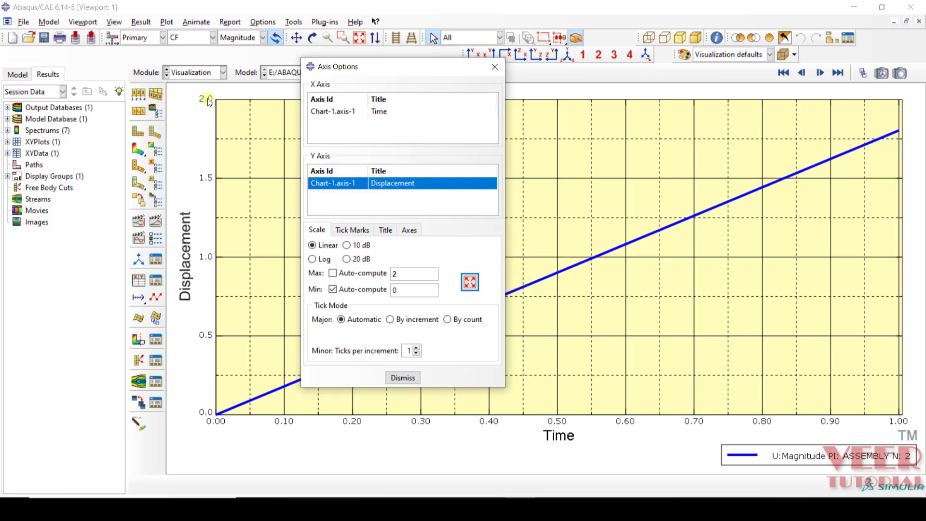
click(404, 377)
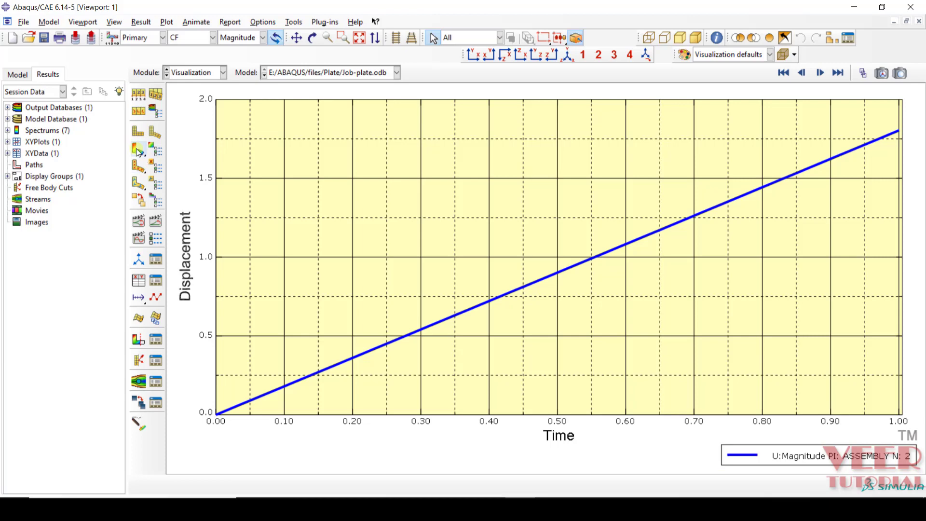
Return to the plate's contour plot and start creating new XY data from the ODB field output
click(138, 151)
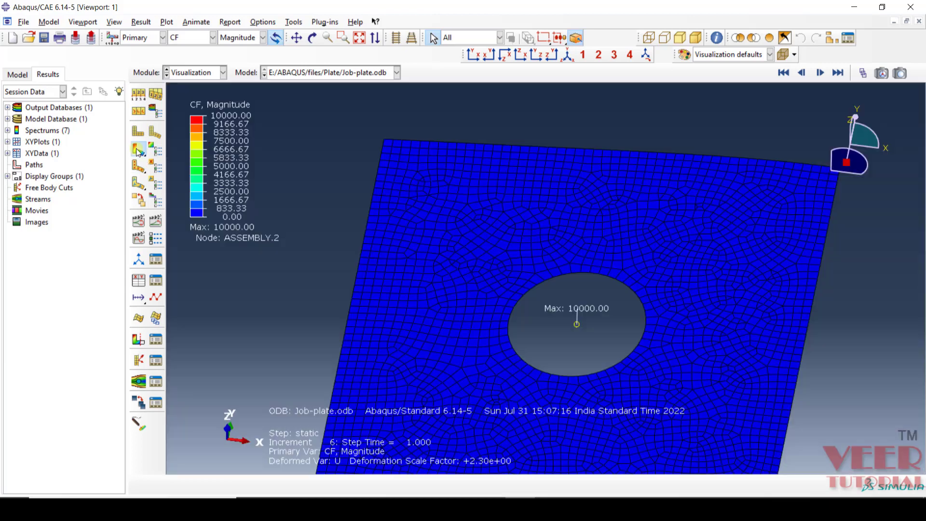
click(155, 281)
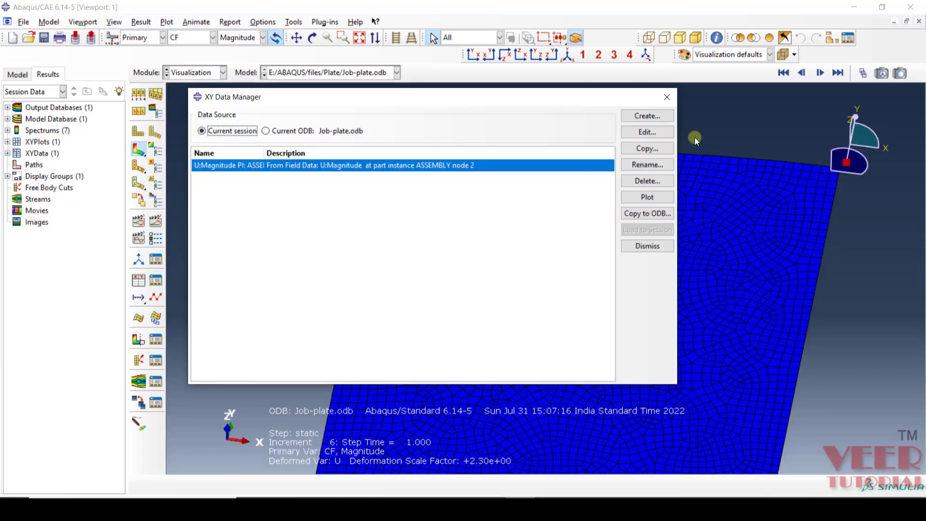
click(647, 116)
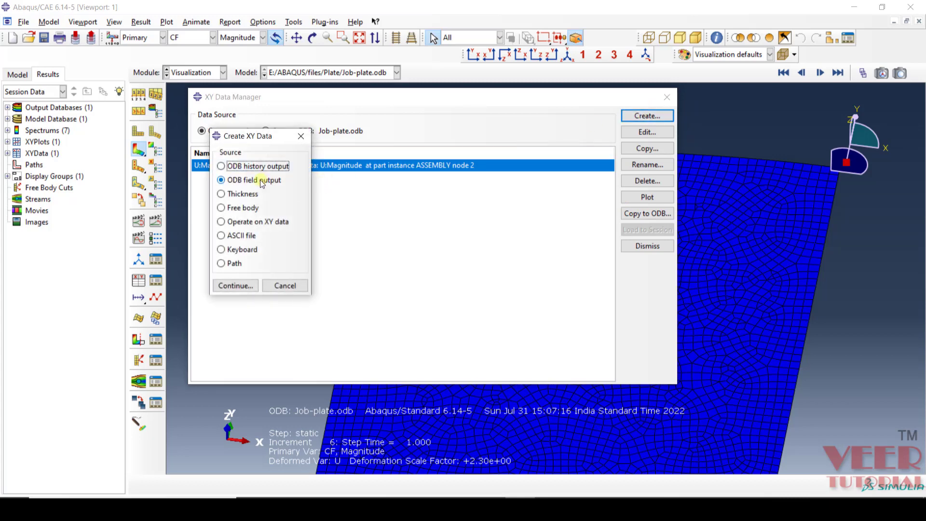
click(228, 287)
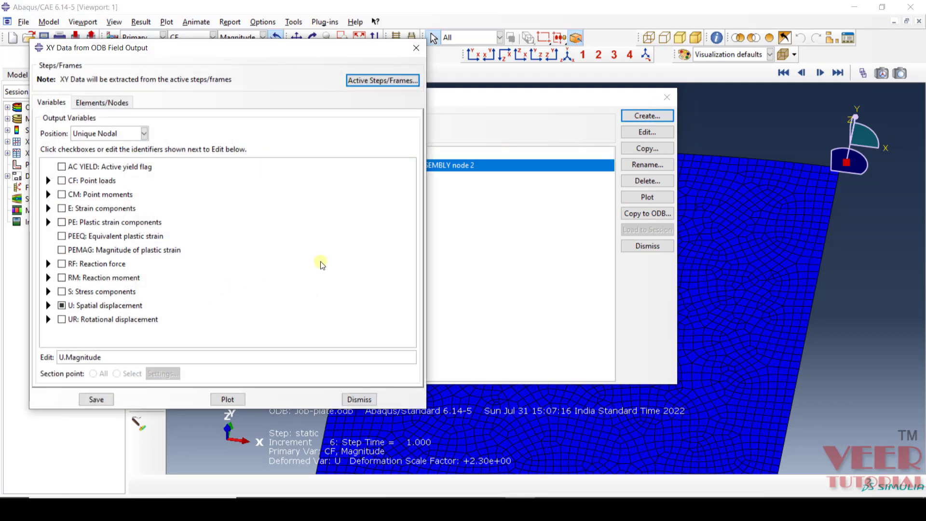
drag(142, 55, 324, 65)
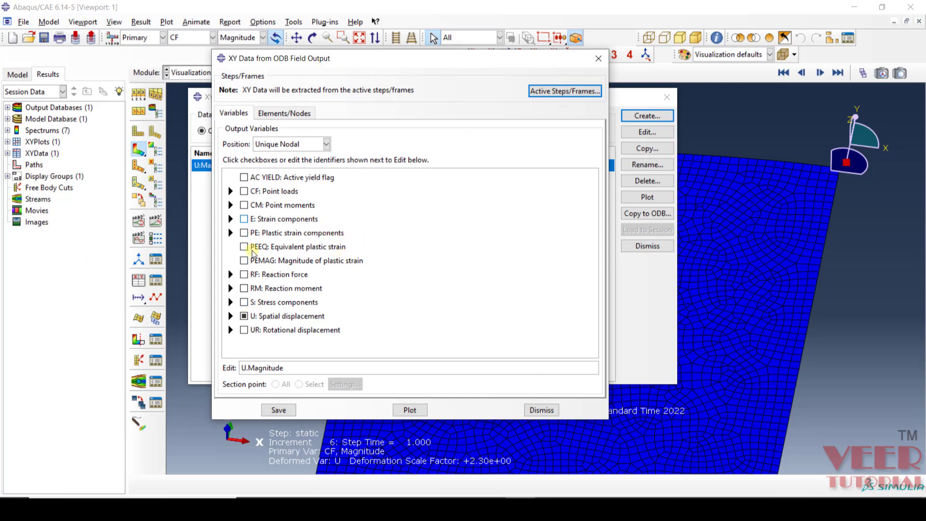
Deselect spatial displacement and select the Magnitude of CF: Point loads as the output variable
click(244, 316)
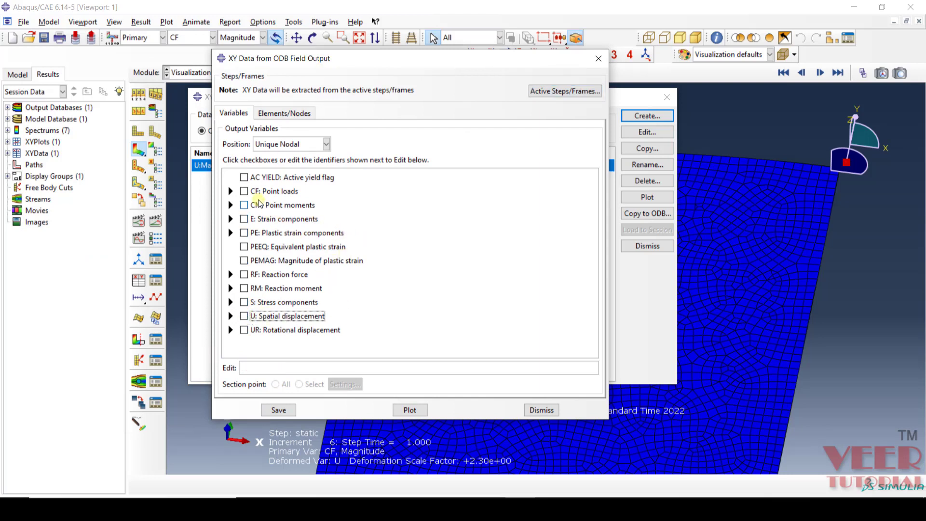
click(231, 190)
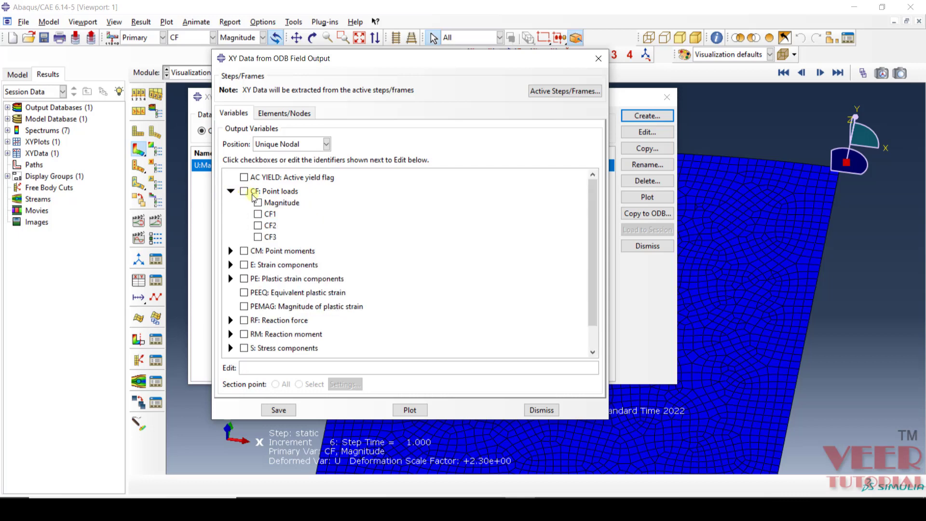
click(258, 203)
Specify node label 2 of the ASSEMBLY instance as the extraction location and highlight it in the viewport
click(279, 112)
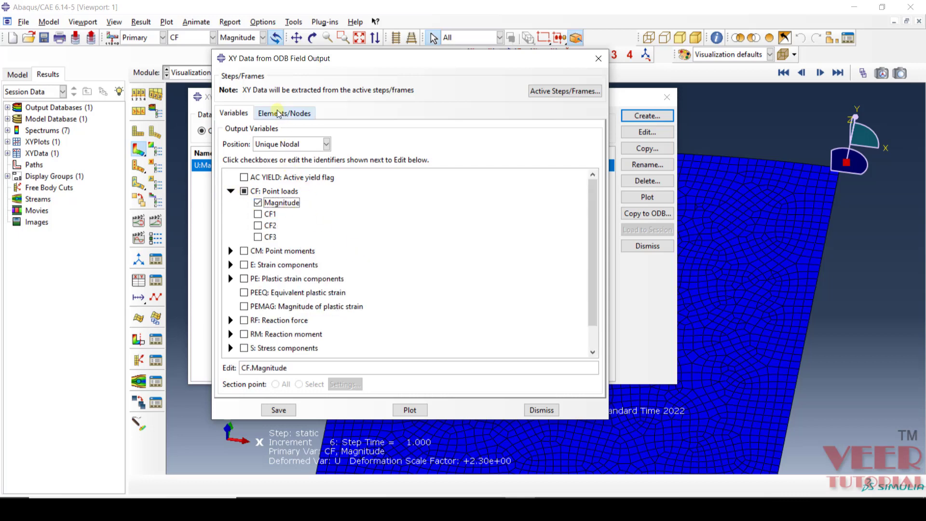
click(241, 113)
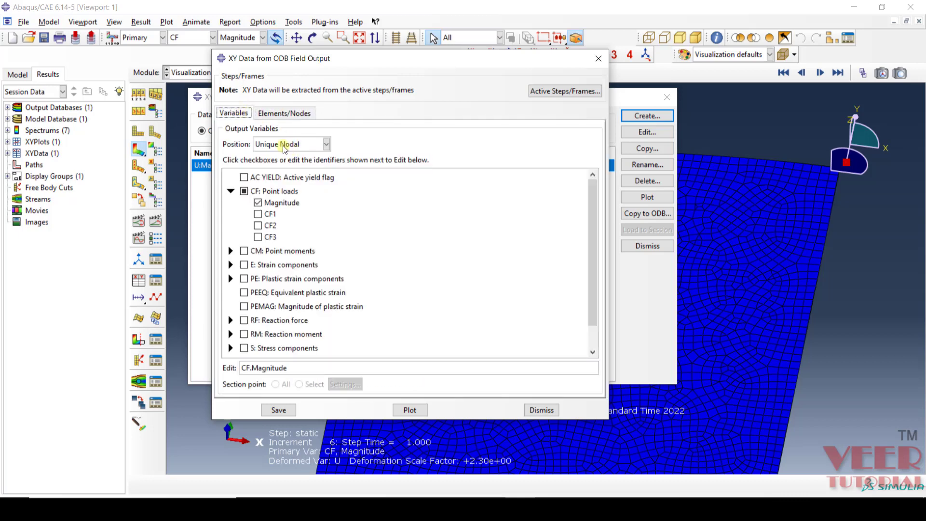
click(277, 113)
click(300, 173)
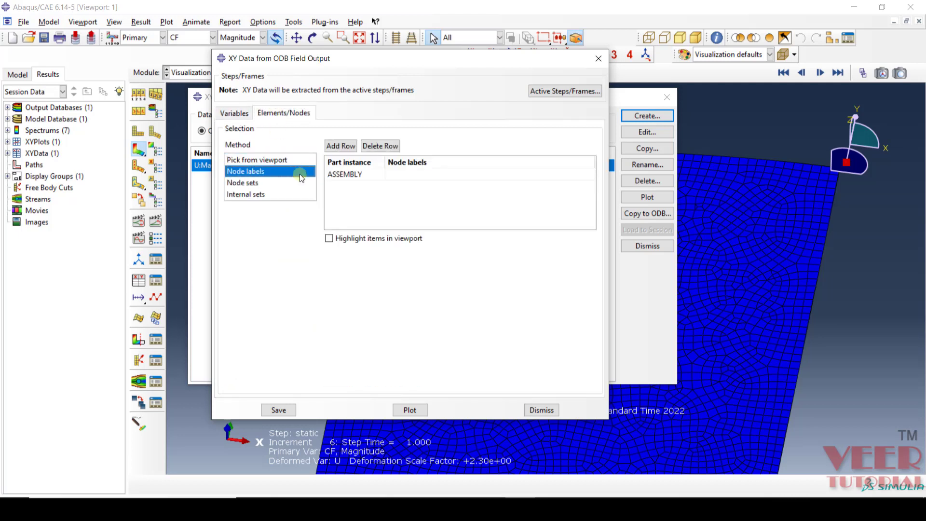
click(409, 175)
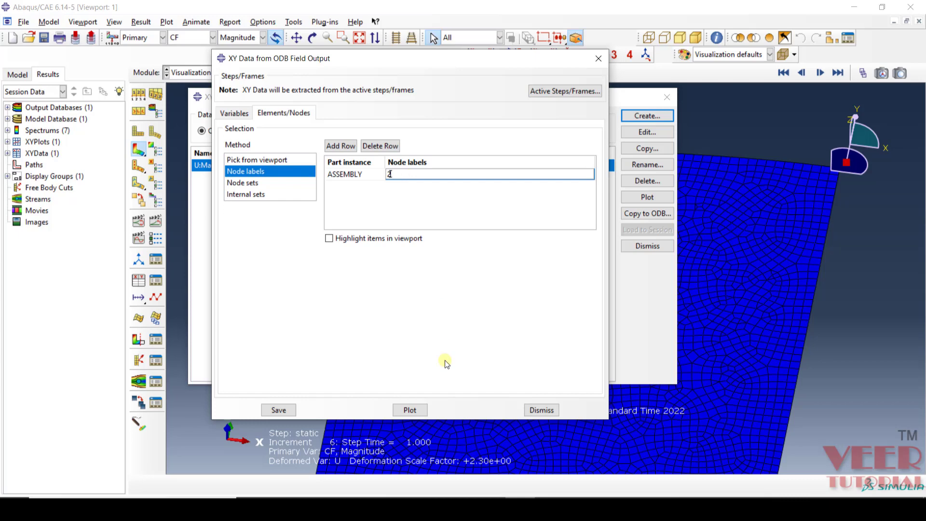
scroll(803, 335, down, 3)
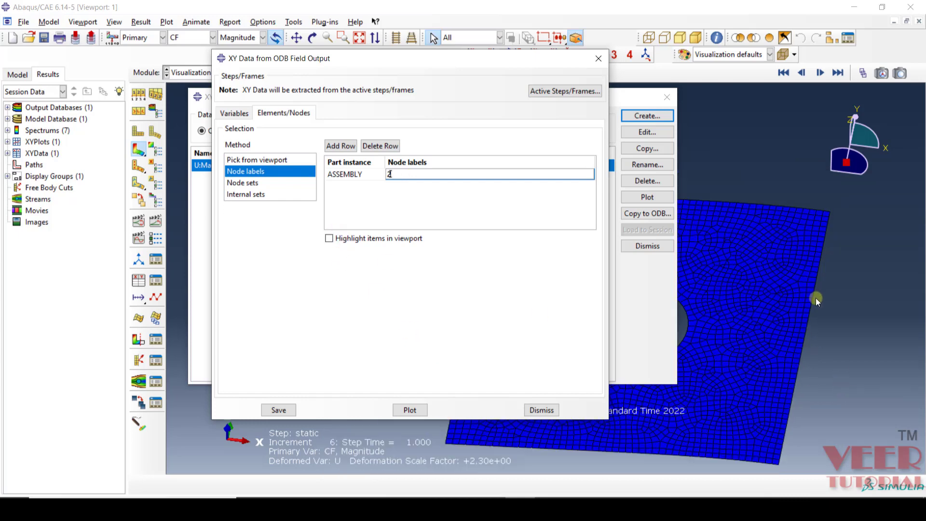
scroll(819, 327, down, 2)
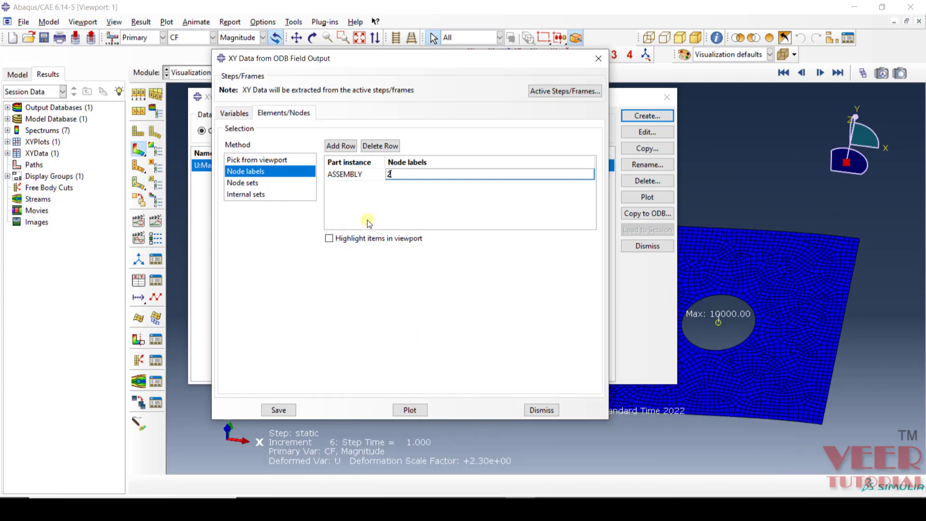
click(331, 240)
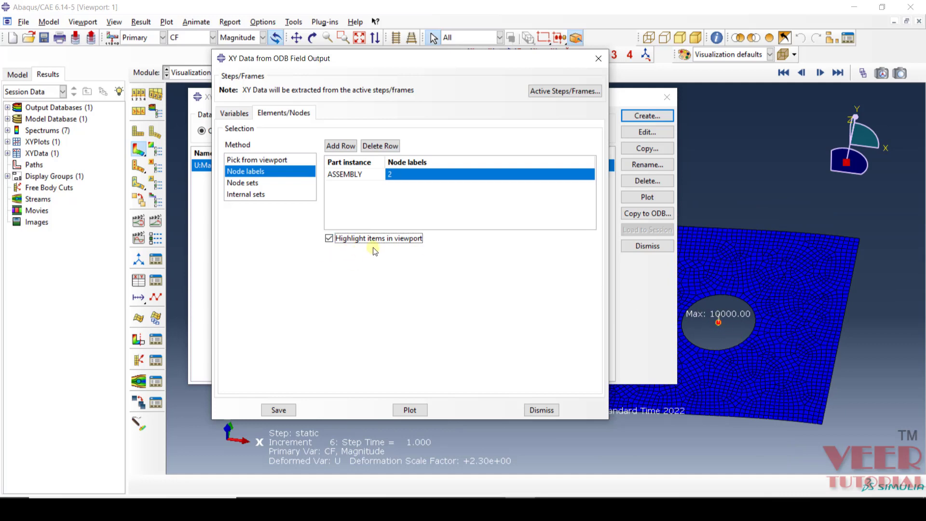
Save the point load magnitude XY data under its default name and close the field output extraction dialog
click(287, 410)
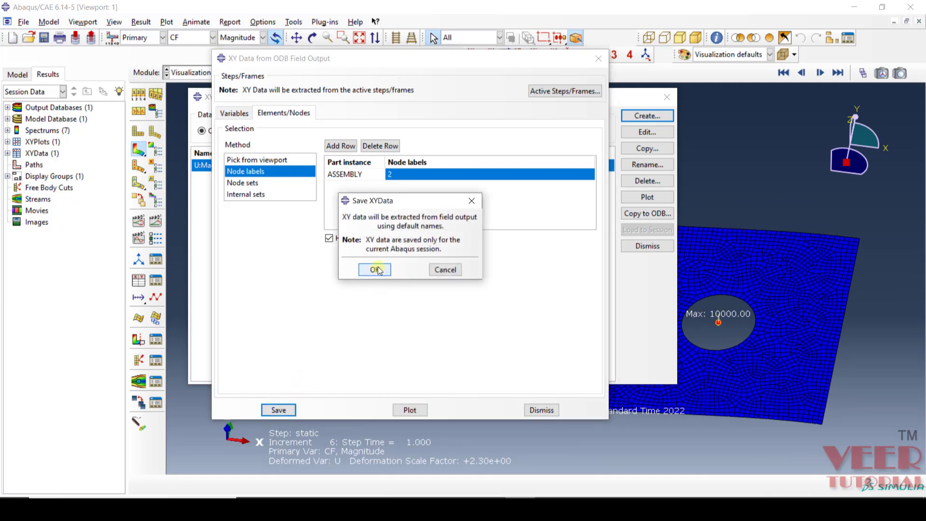
click(378, 269)
click(541, 410)
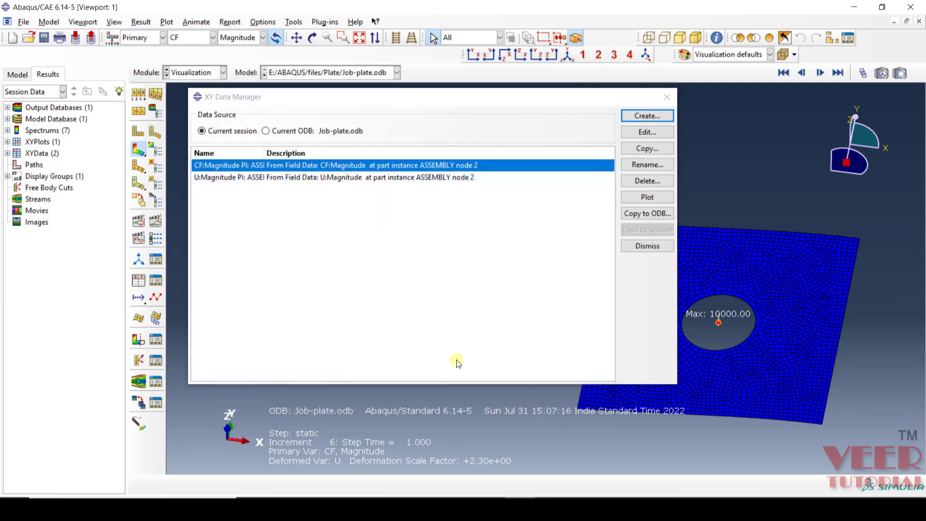
Plot node 2's CF:Magnitude data against time and close the XY data manager
click(236, 182)
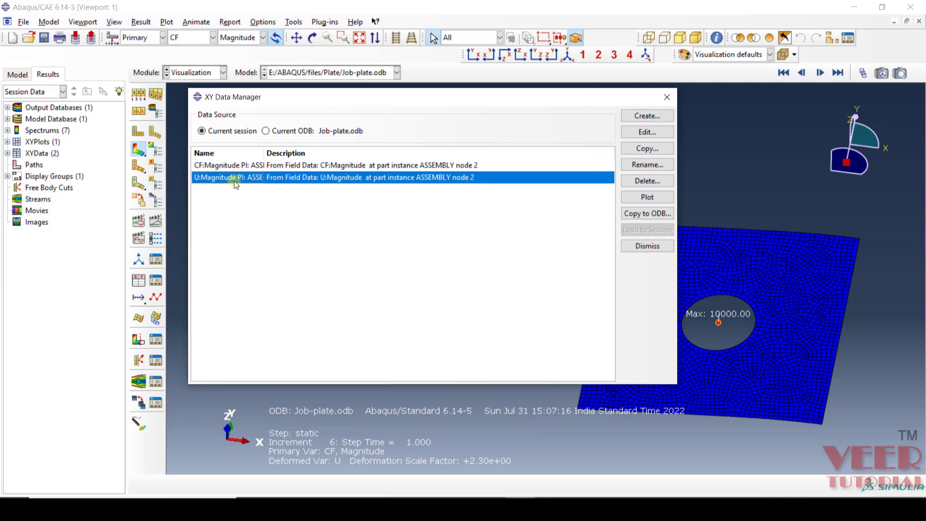
click(198, 166)
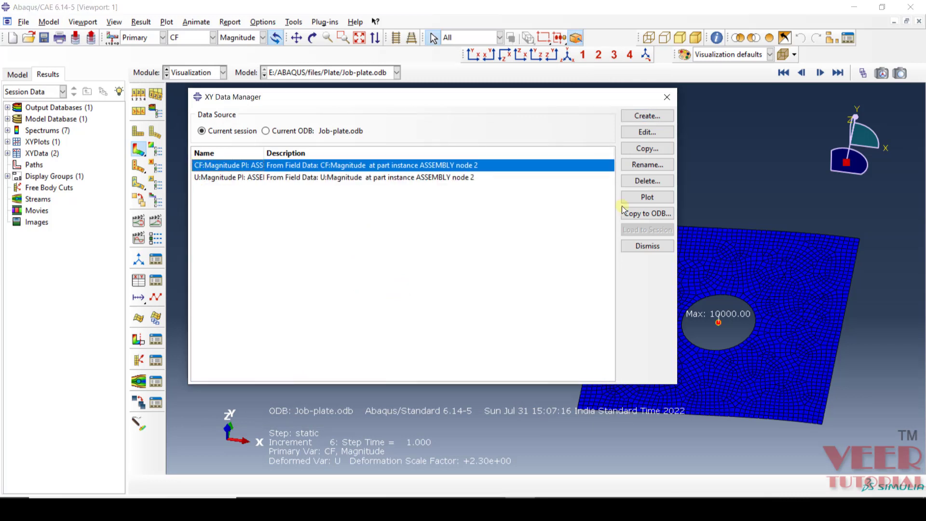
click(642, 199)
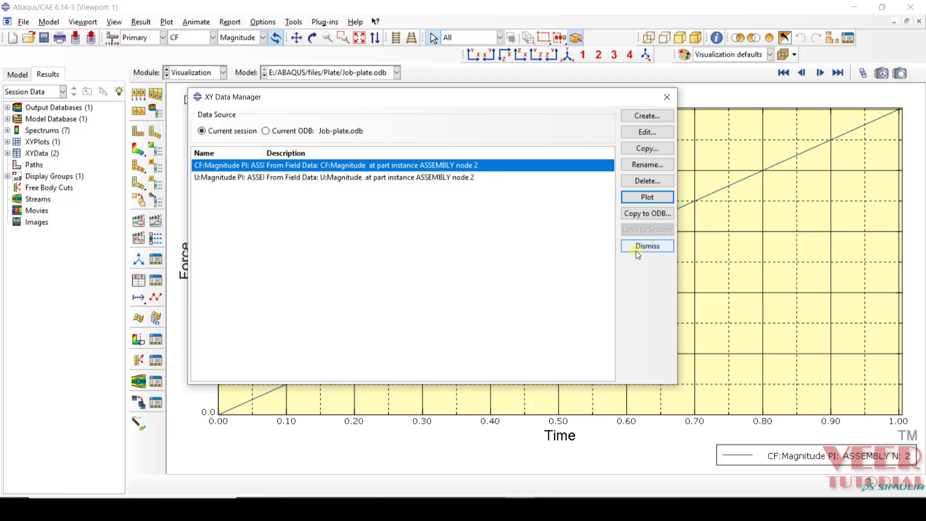
click(640, 244)
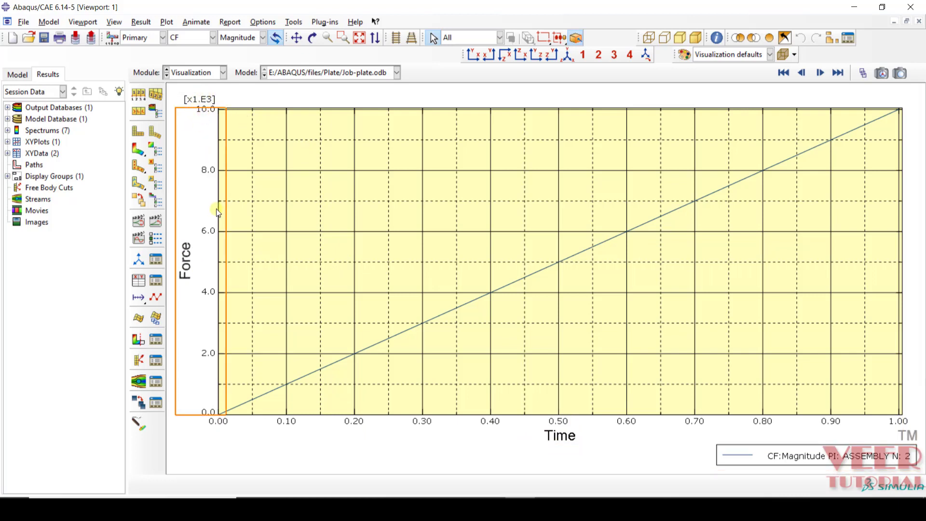
Set the Force axis label format to Decimal with precision 0 and close the axis options
double_click(206, 172)
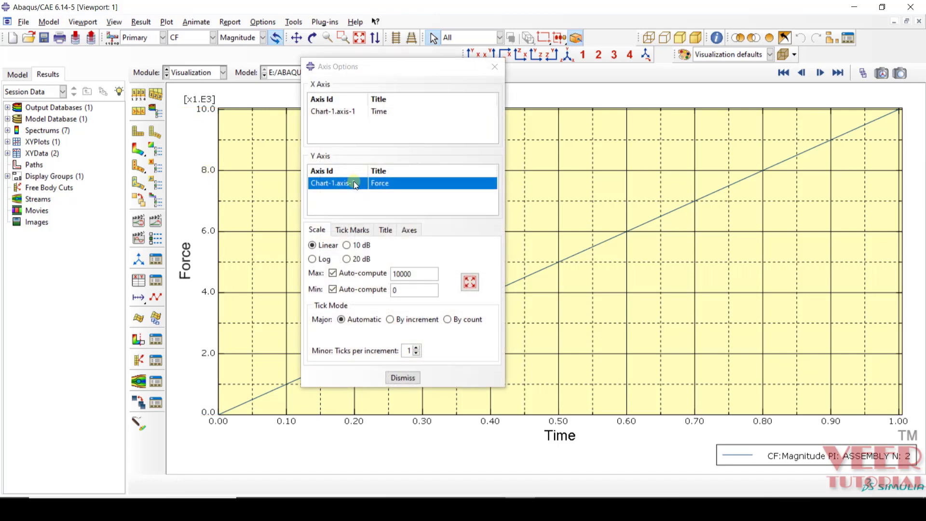
click(417, 233)
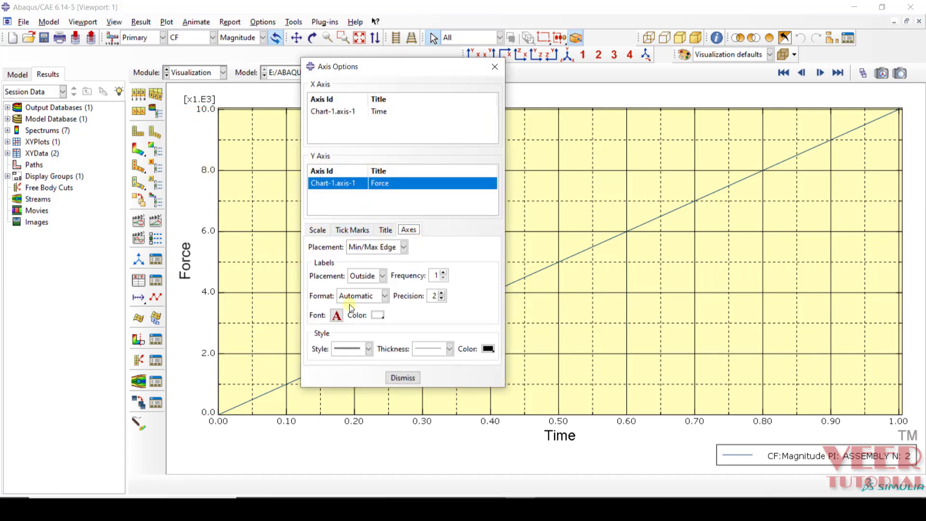
click(359, 295)
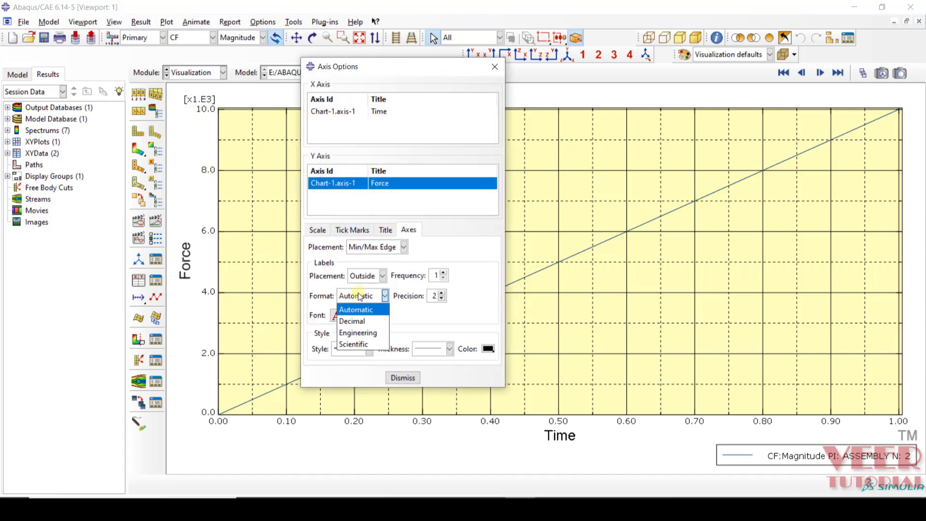
click(354, 321)
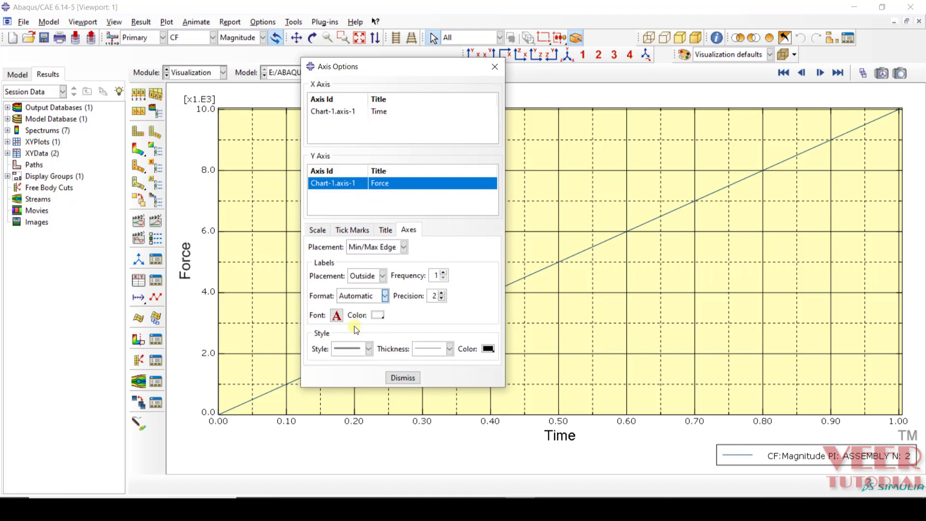
click(443, 293)
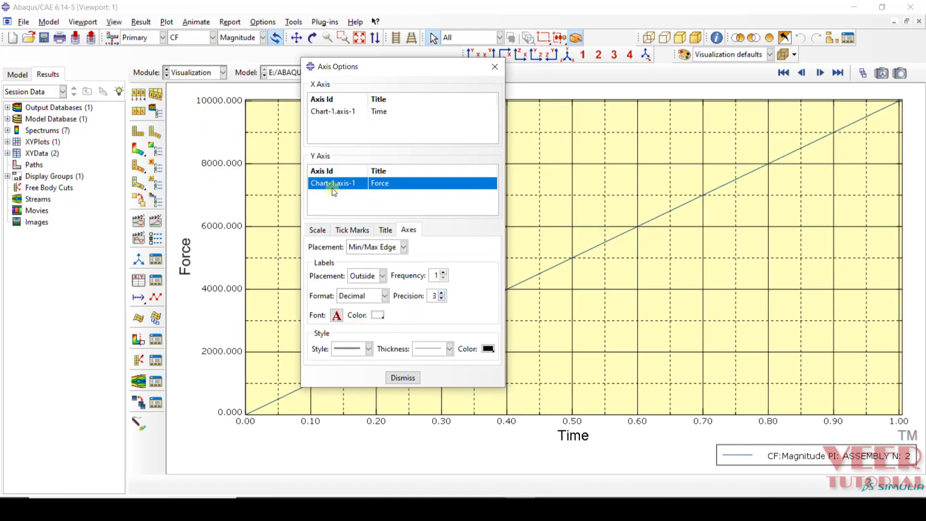
click(443, 298)
click(443, 299)
click(442, 299)
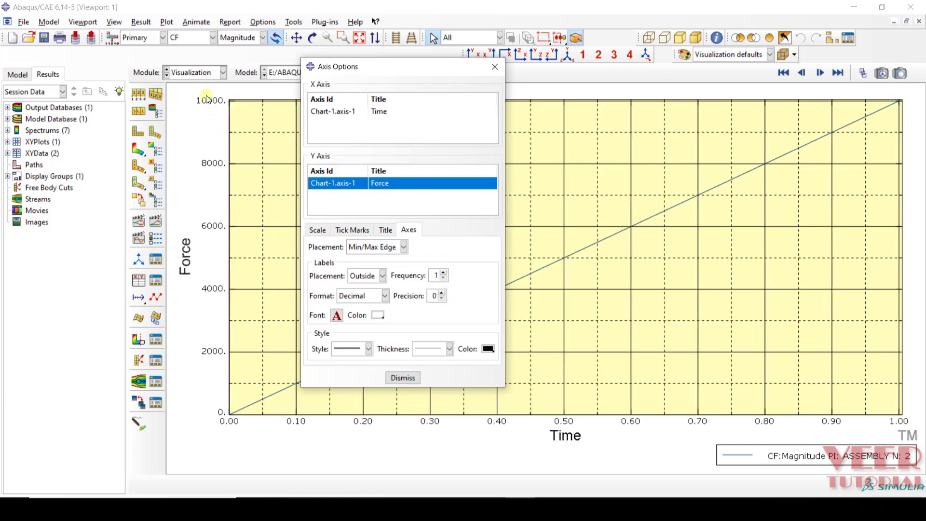
click(403, 378)
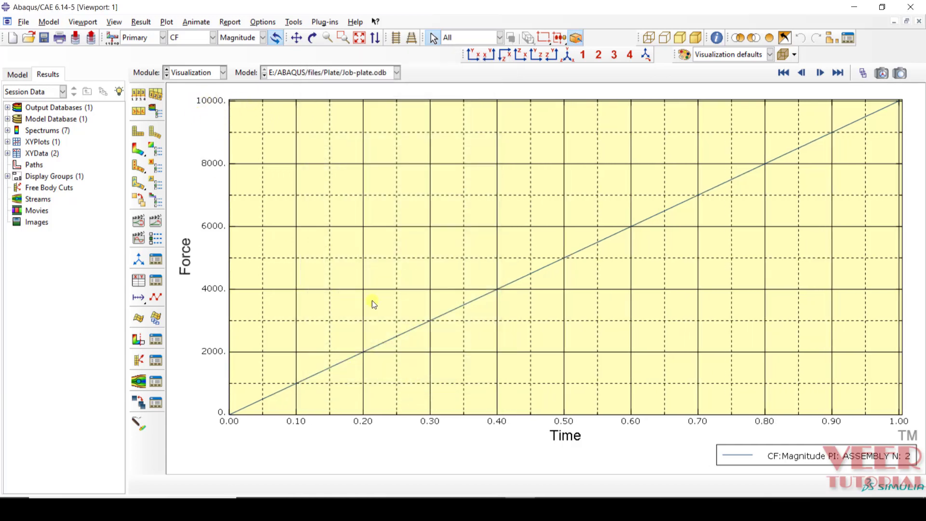
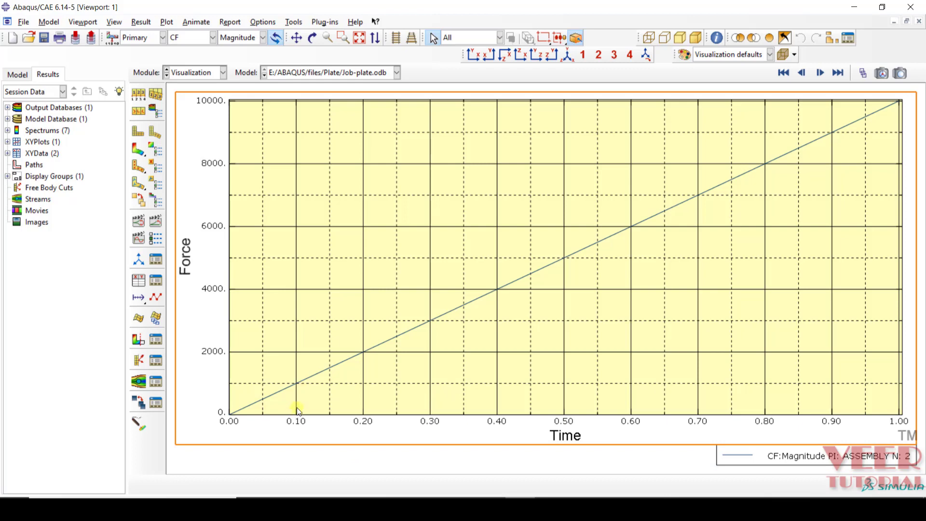
Return to the contour plot and start creating new XY data by operating on existing XY data, enlarging the expression dialog
click(138, 147)
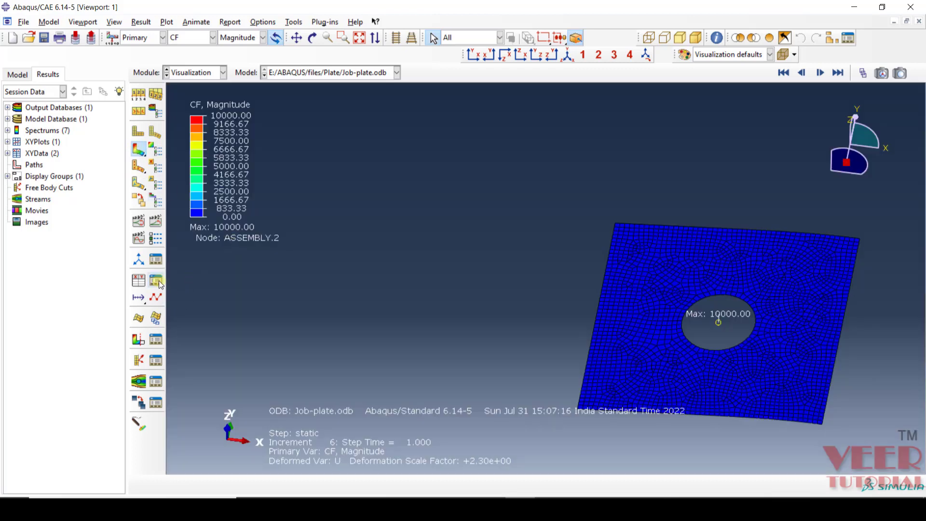
click(155, 297)
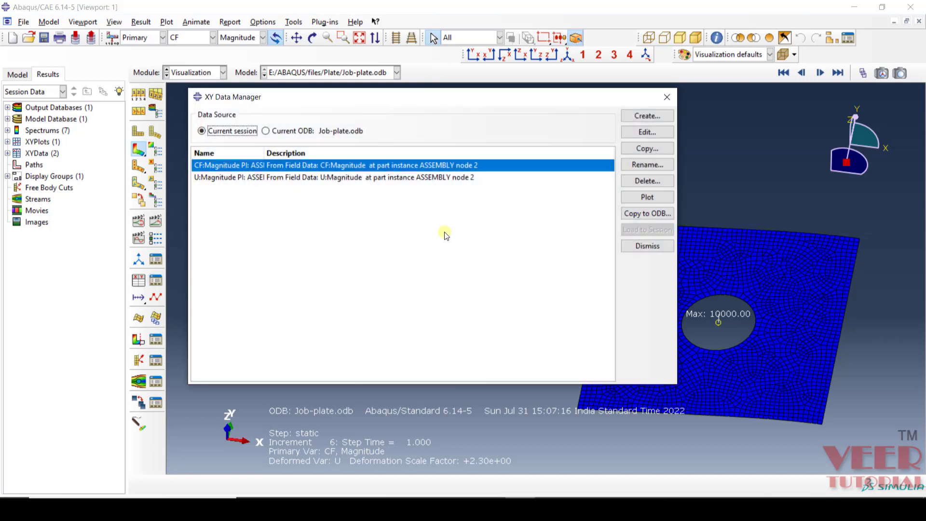
click(647, 116)
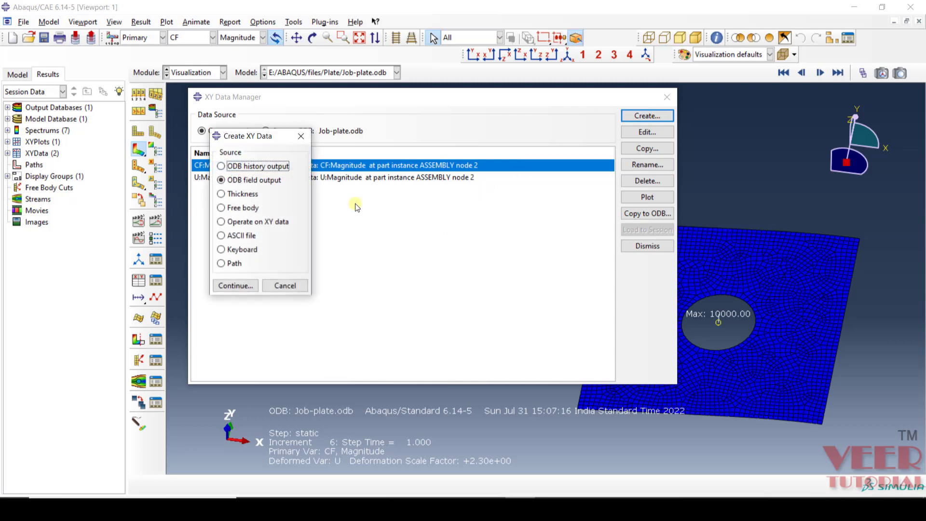
click(235, 225)
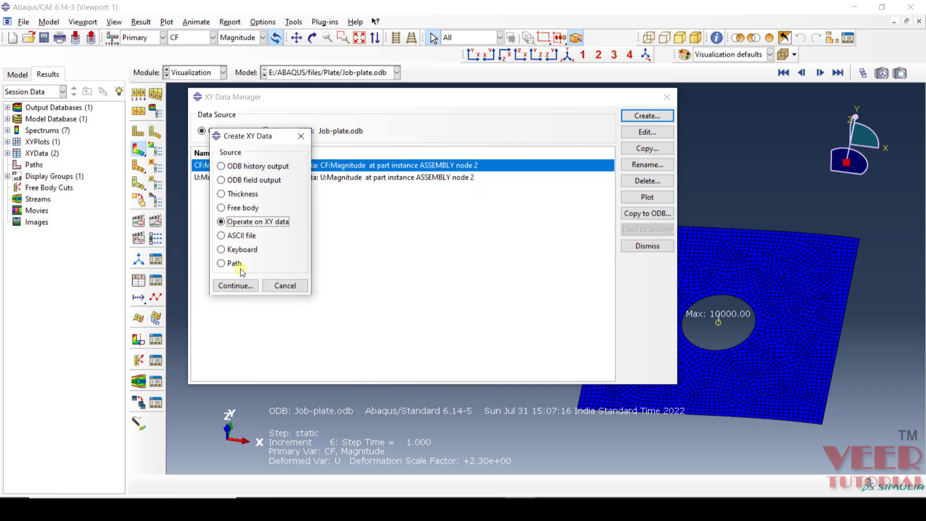
click(235, 285)
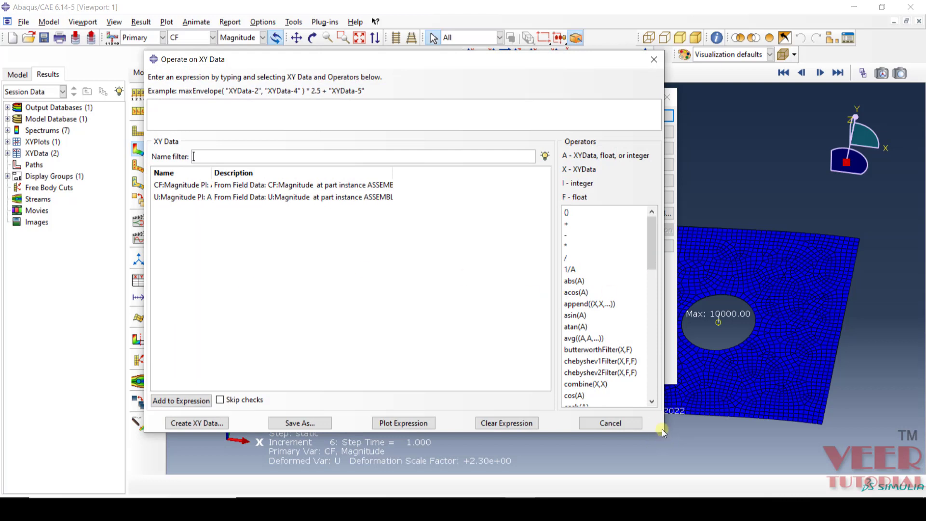
drag(664, 435, 791, 495)
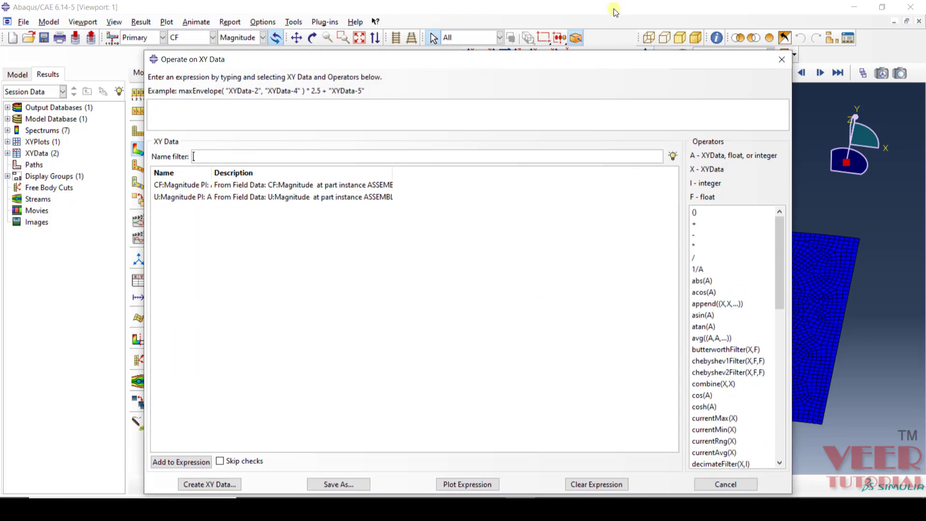
drag(524, 63, 491, 44)
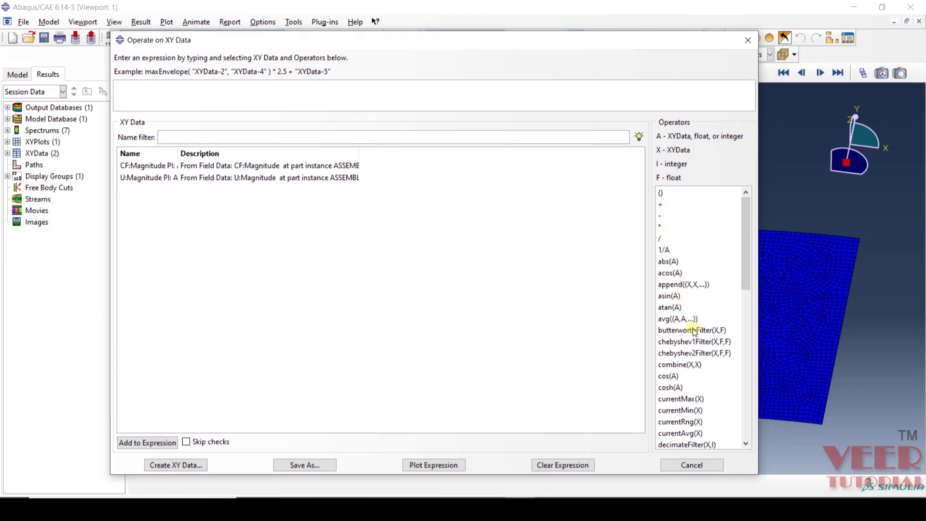
Look through the operators, try a combine expression of node 2's U:Magnitude and CF:Magnitude data, and clear it
scroll(697, 333, down, 5)
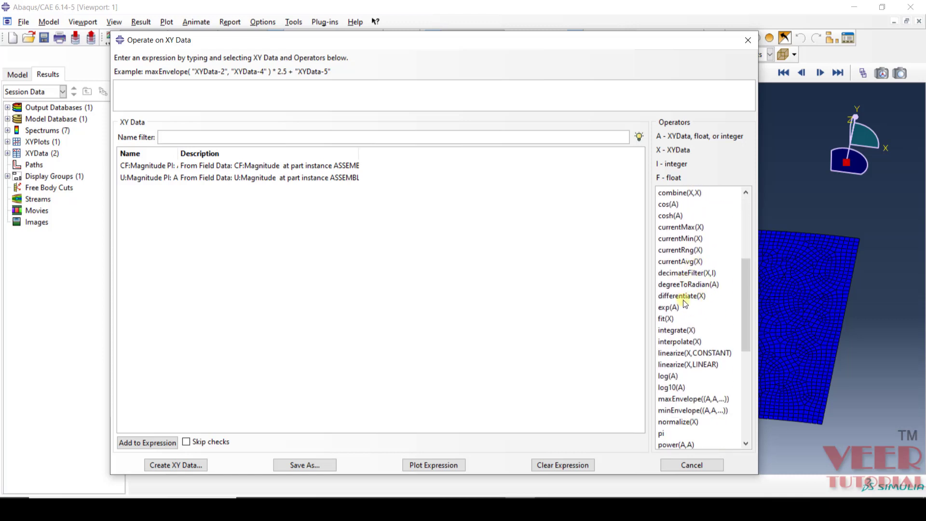
scroll(692, 350, down, 6)
scroll(692, 352, down, 2)
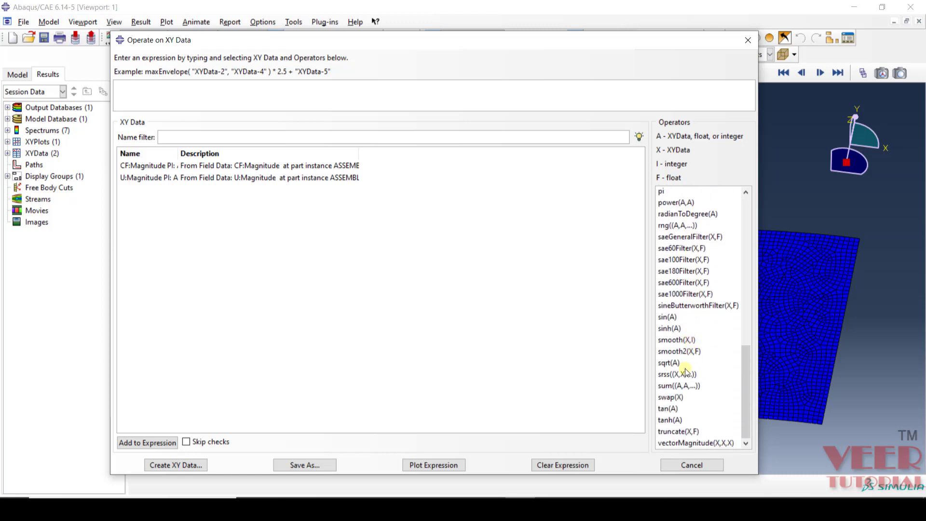
scroll(685, 371, up, 12)
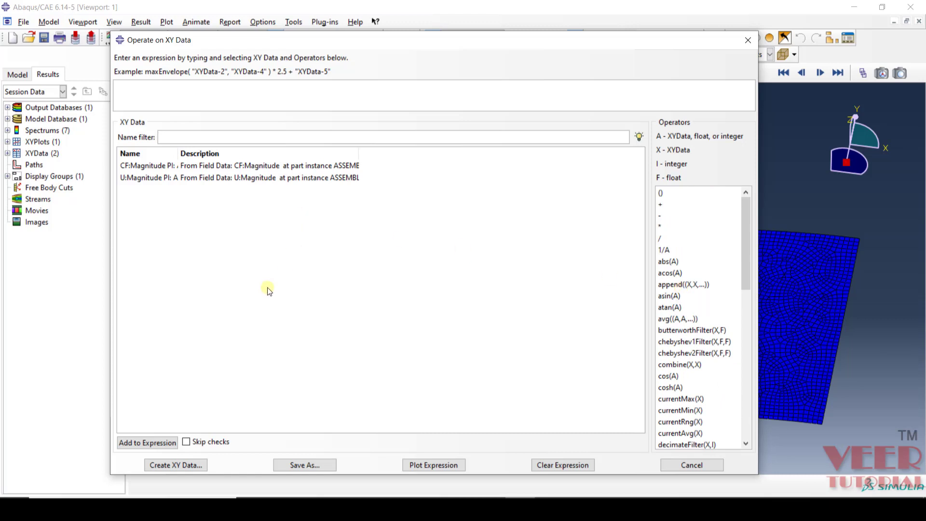
click(693, 365)
click(151, 86)
click(157, 178)
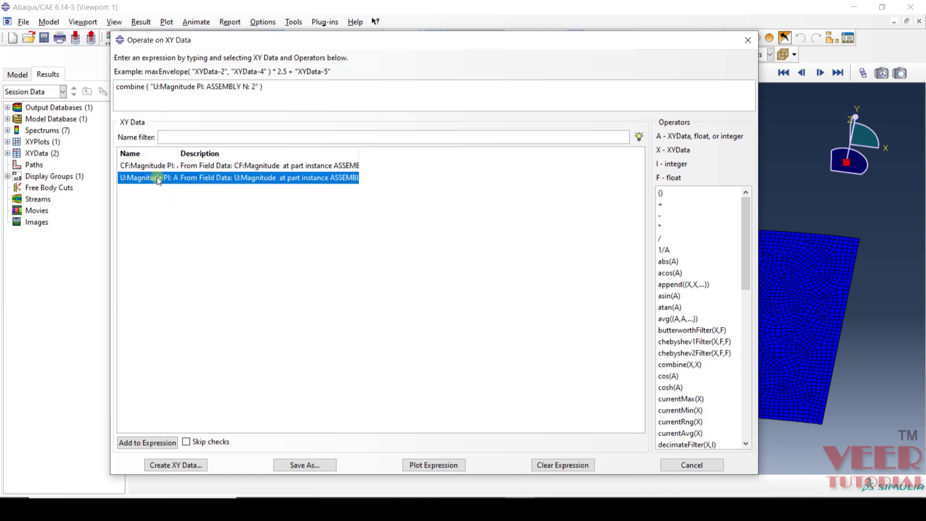
click(159, 167)
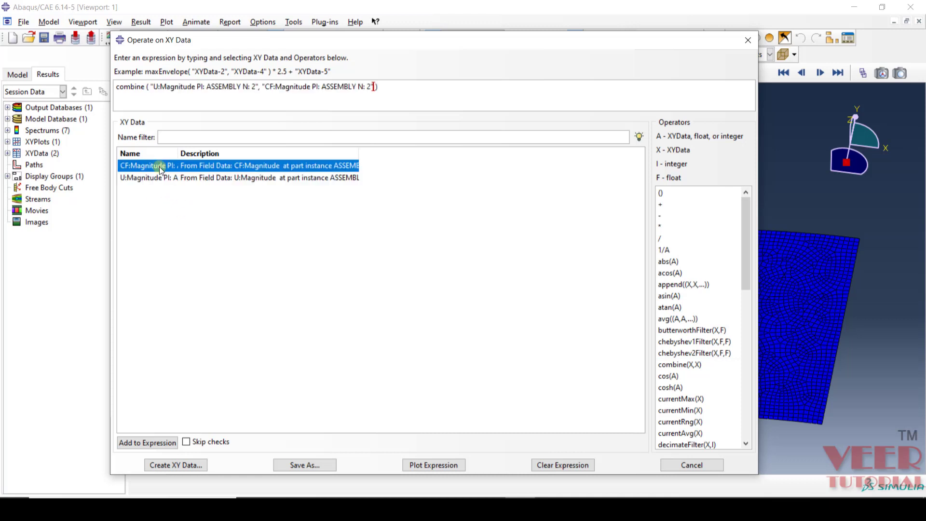
click(558, 465)
Combine node 2's U:Magnitude and CF:Magnitude data in one expression, save it under the default name, and close the expression dialog
click(688, 365)
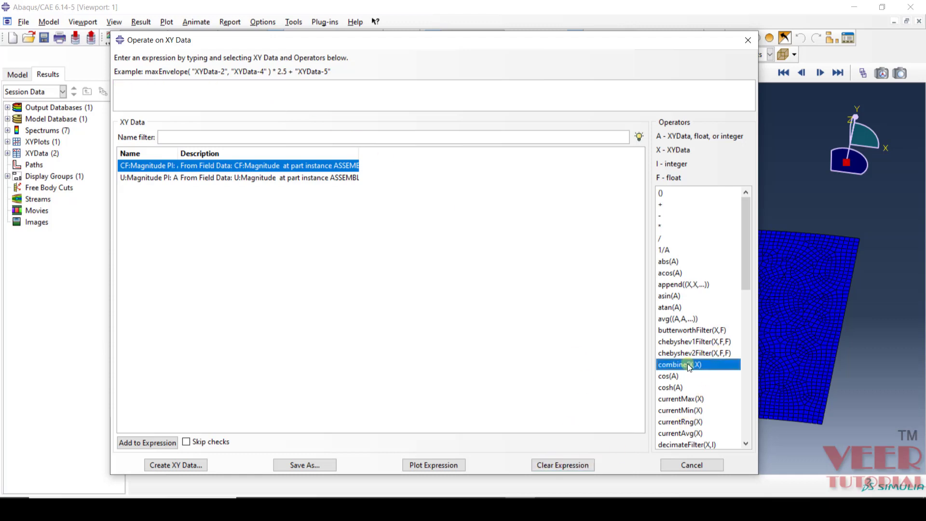
click(158, 179)
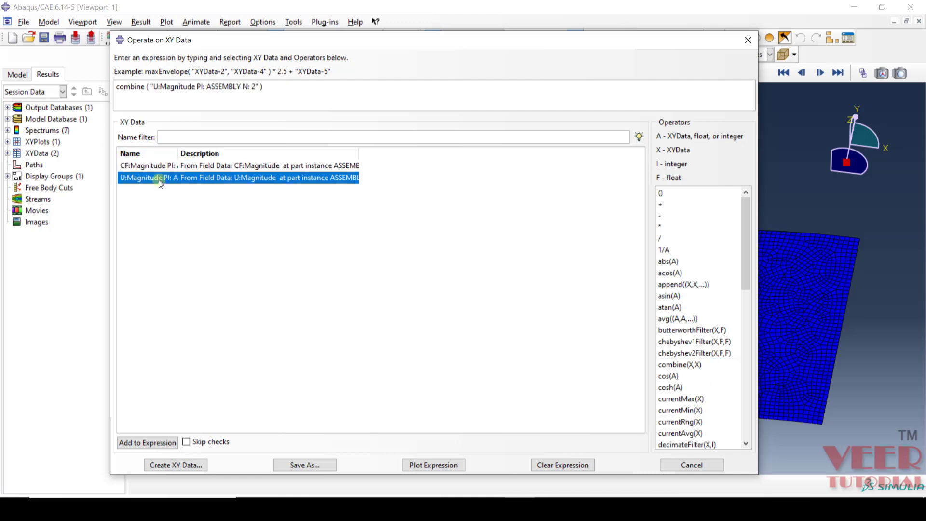
click(180, 164)
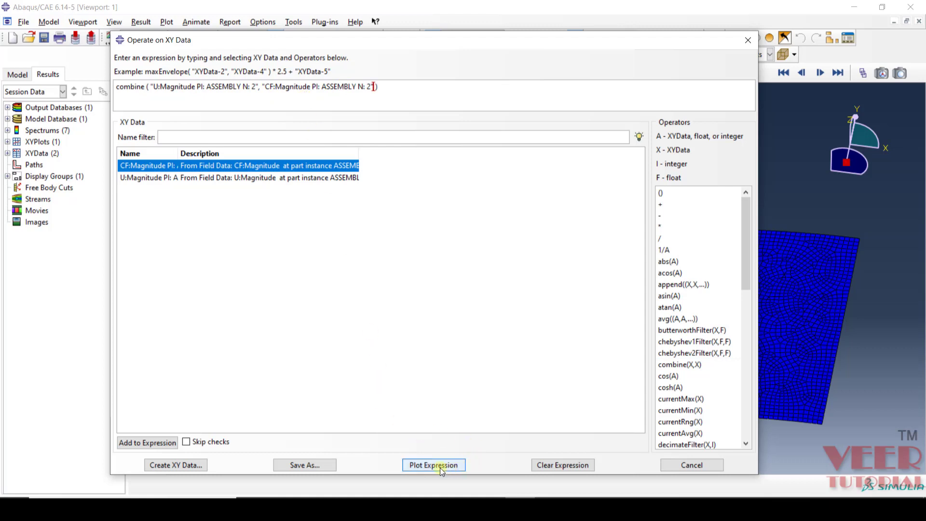
click(300, 464)
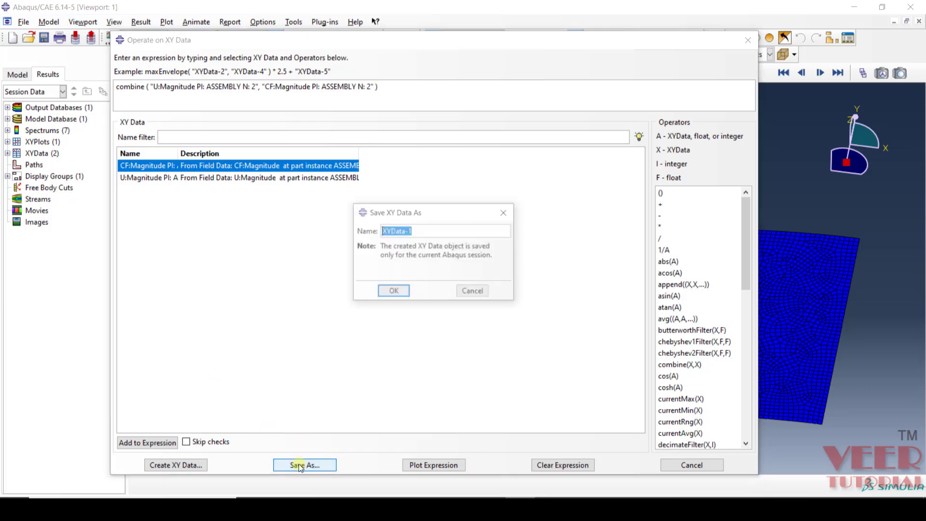
click(390, 291)
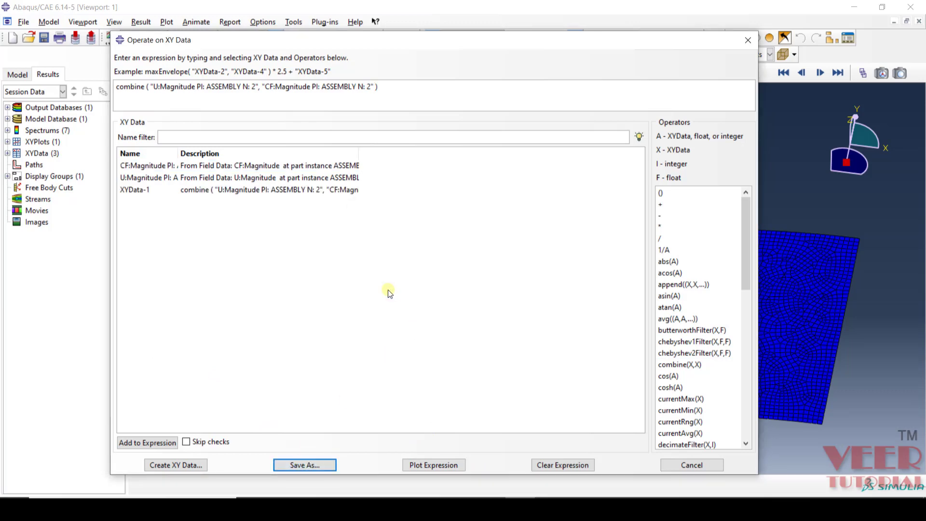
click(690, 464)
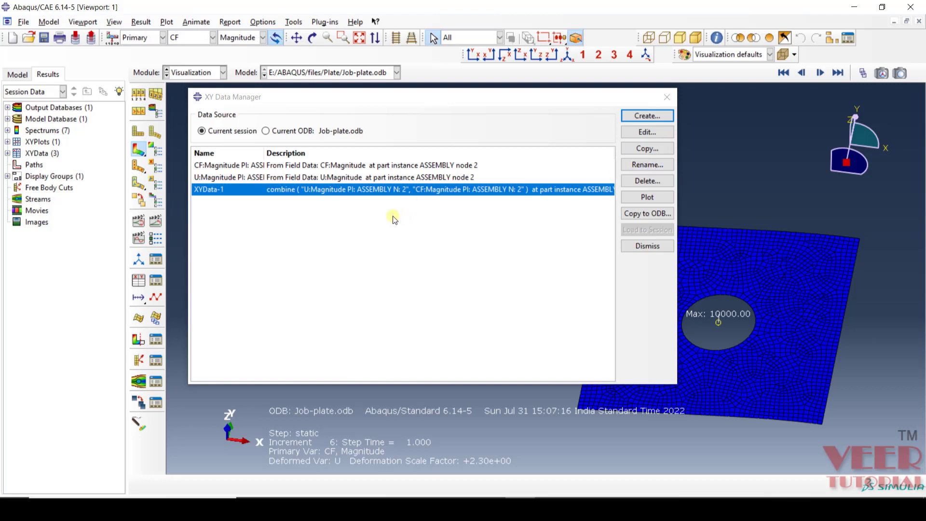
Plot the combined force–displacement data and close the XY data manager
click(649, 198)
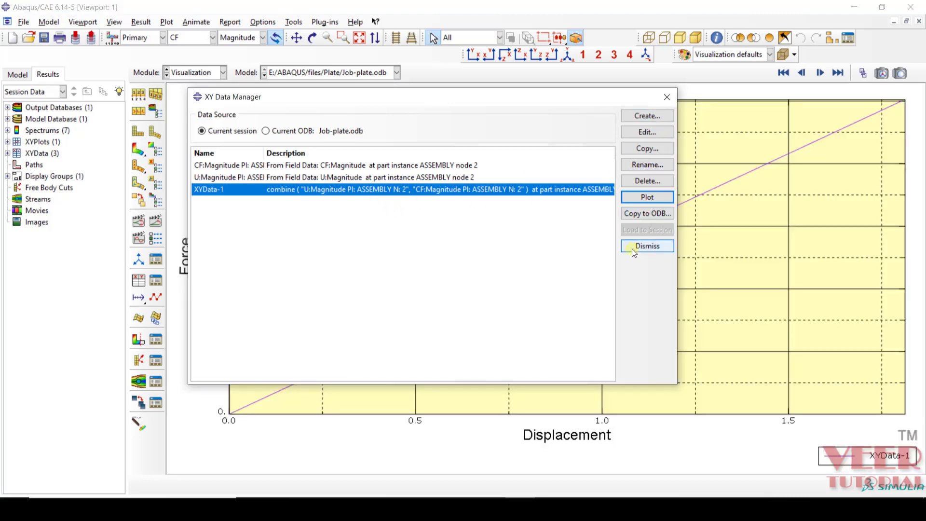
click(646, 246)
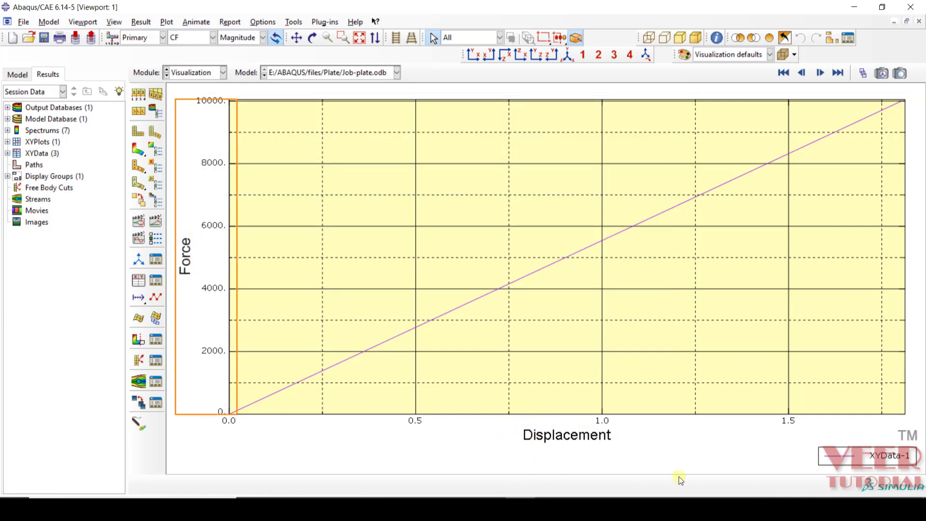
click(700, 469)
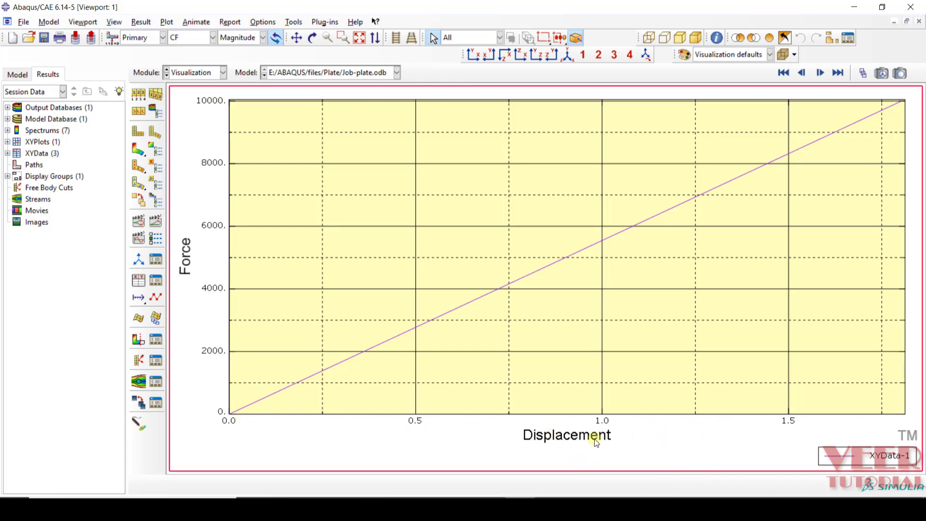
Turn off the automatic maximum for the Displacement axis and set its maximum to 2
double_click(581, 430)
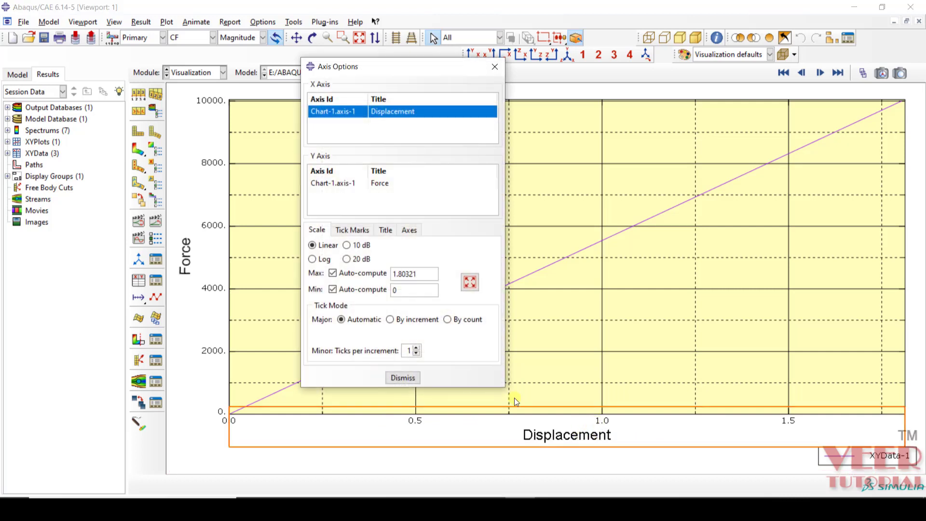
click(333, 273)
drag(416, 274, 395, 274)
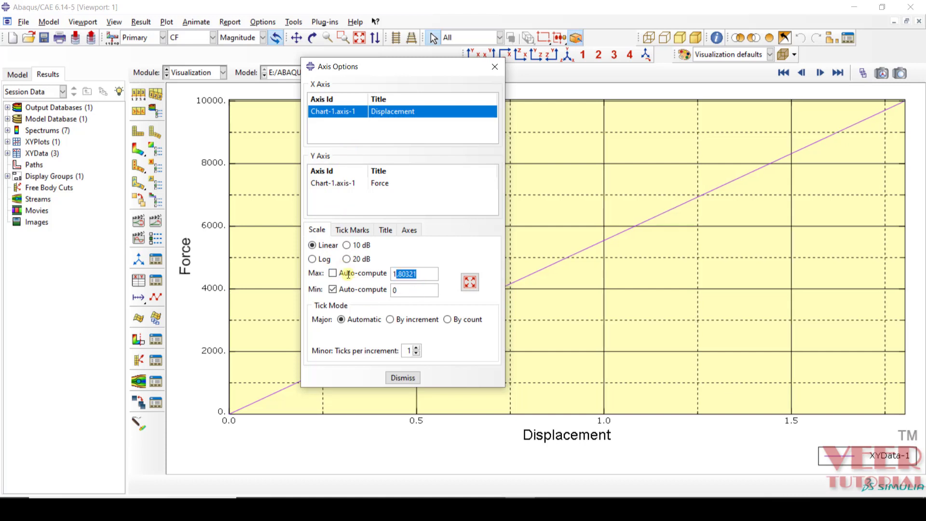
text(2)
click(474, 283)
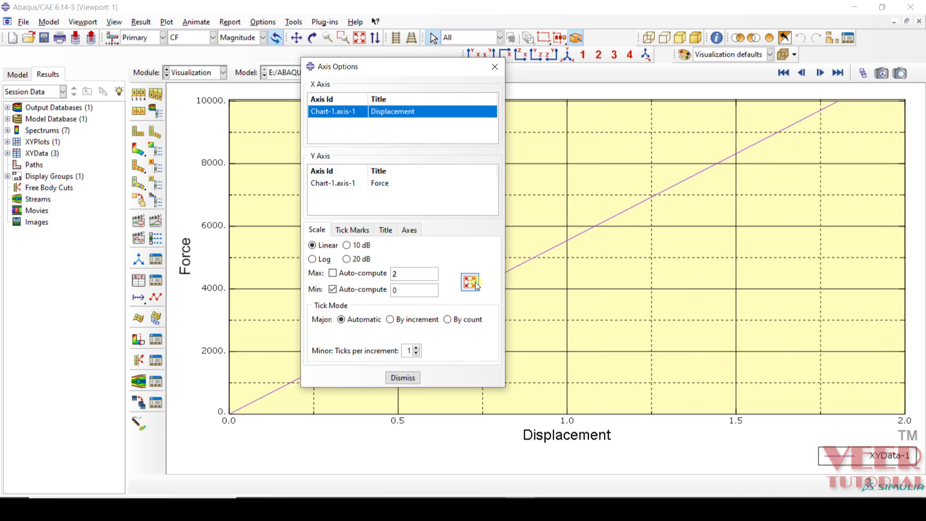
Set the Displacement axis major ticks by increment with a 0.2 tick increment and close the axis options
click(416, 320)
key(Tab)
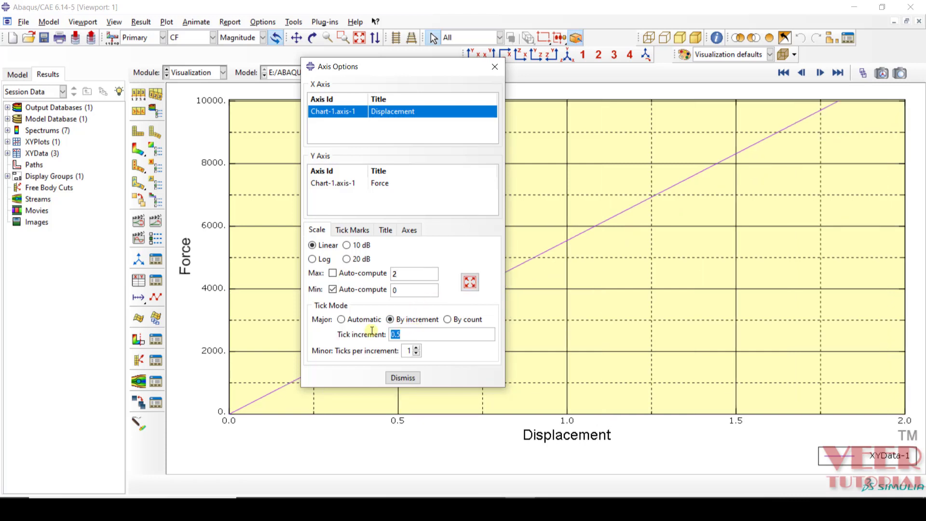
text(0)
click(470, 283)
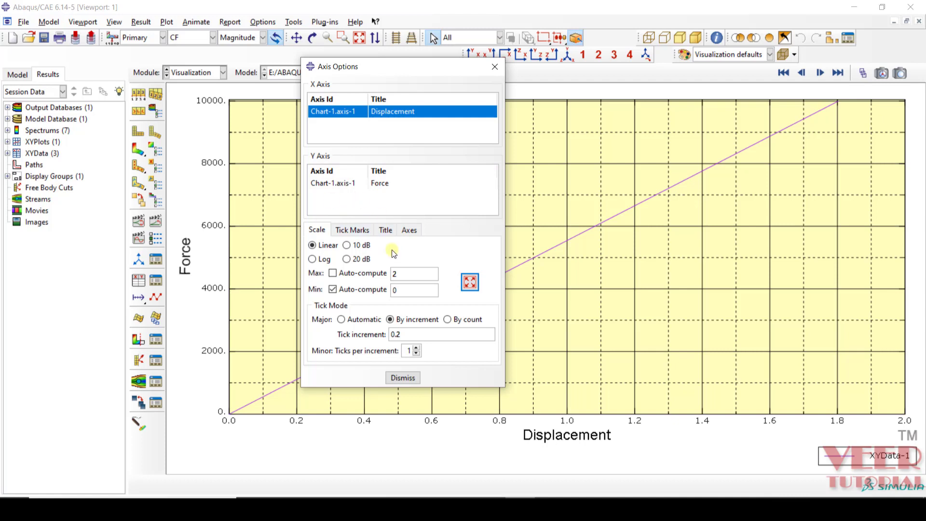
click(407, 378)
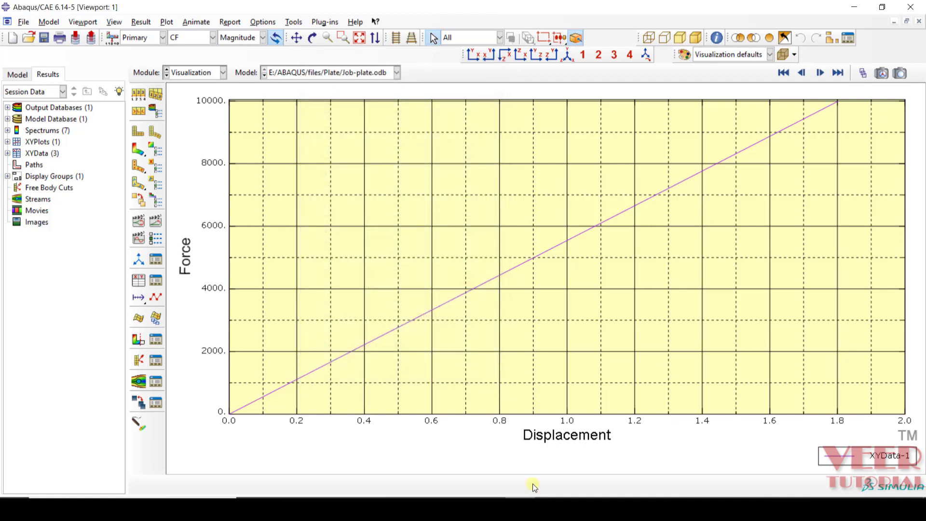